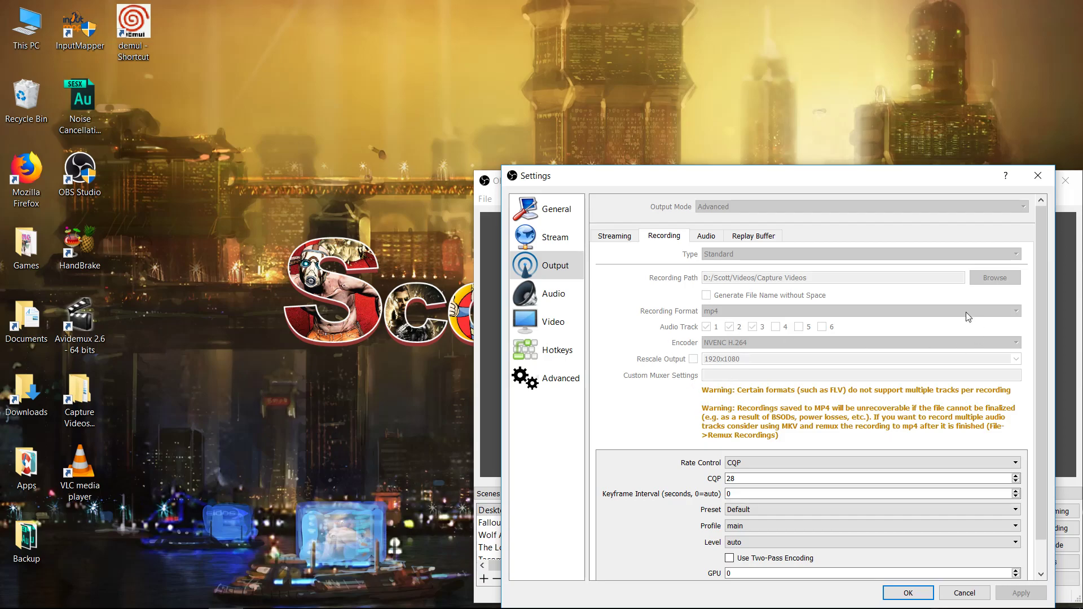
Review the remaining recording encoder options, close the settings without changes, and minimize OBS
drag(1044, 250, 1039, 300)
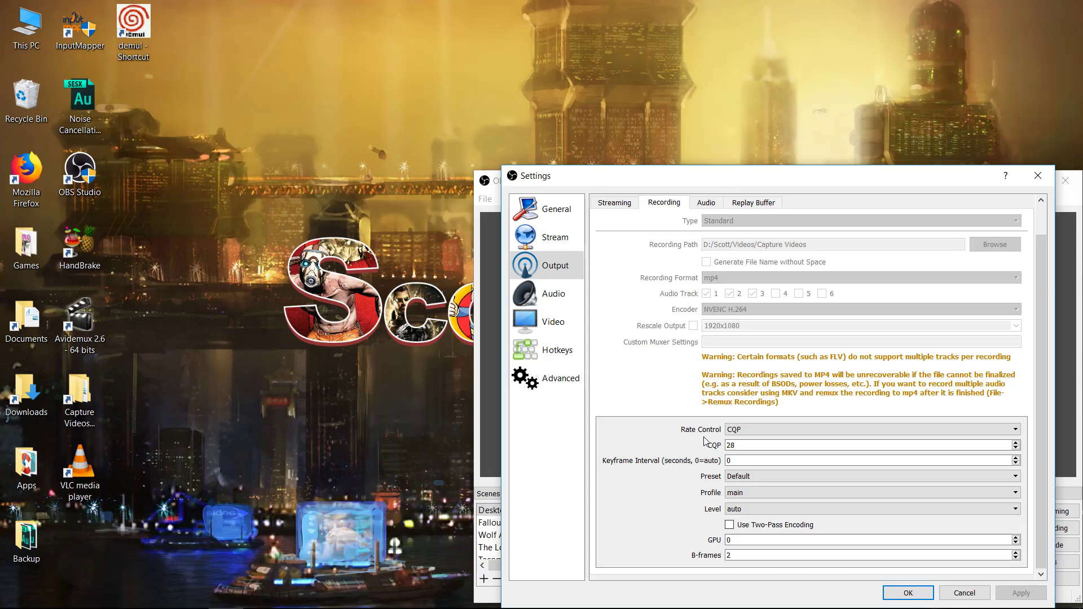
click(977, 599)
click(998, 181)
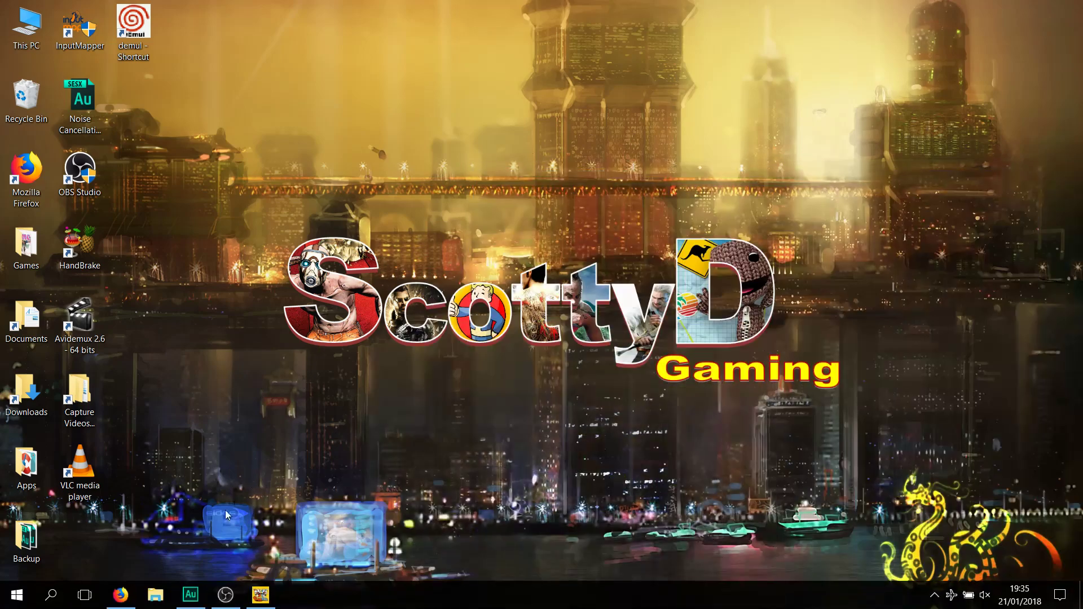
Switch to Firefox to view the OBS Studio download page, view the OBS window, and minimize both
click(123, 599)
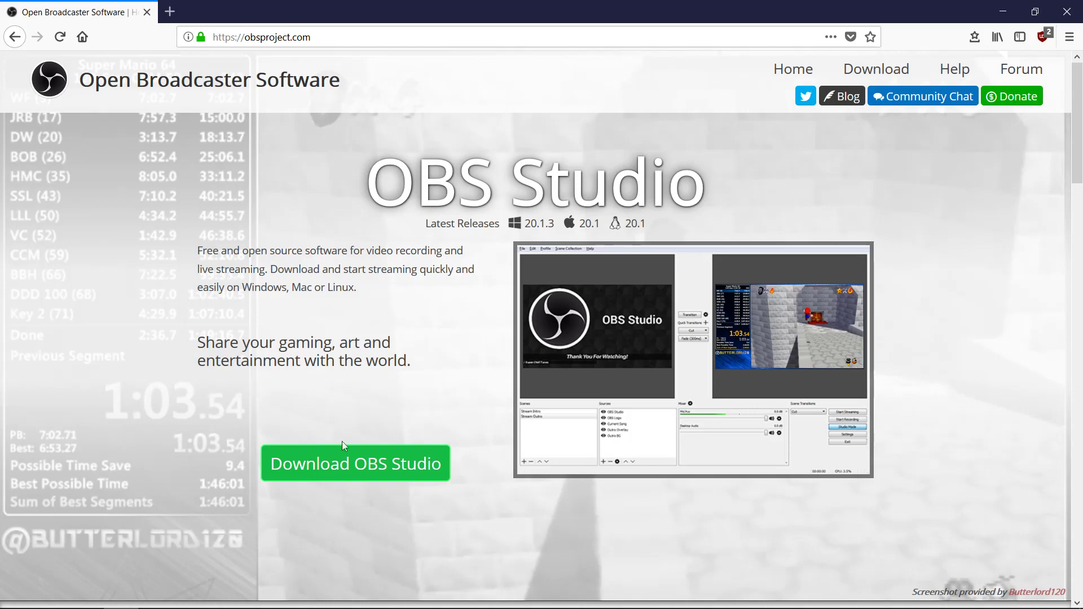
click(995, 11)
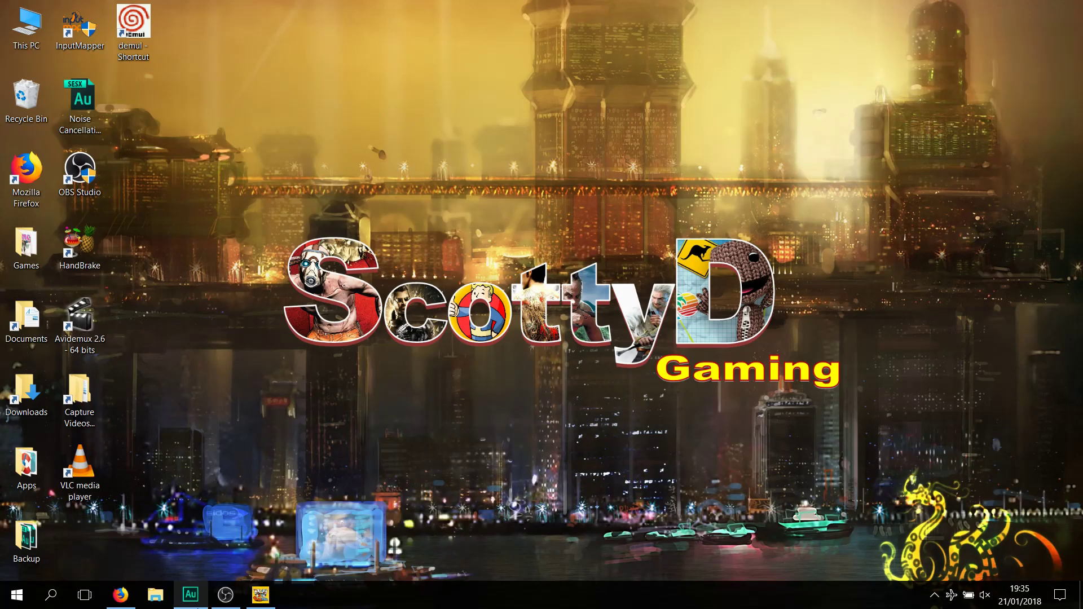
click(225, 594)
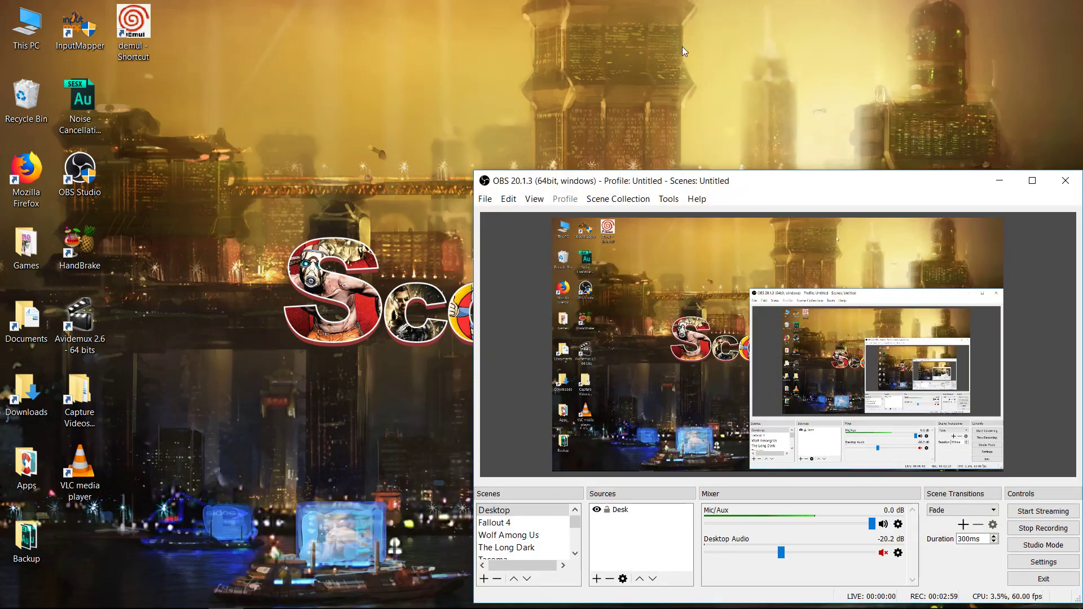
click(998, 187)
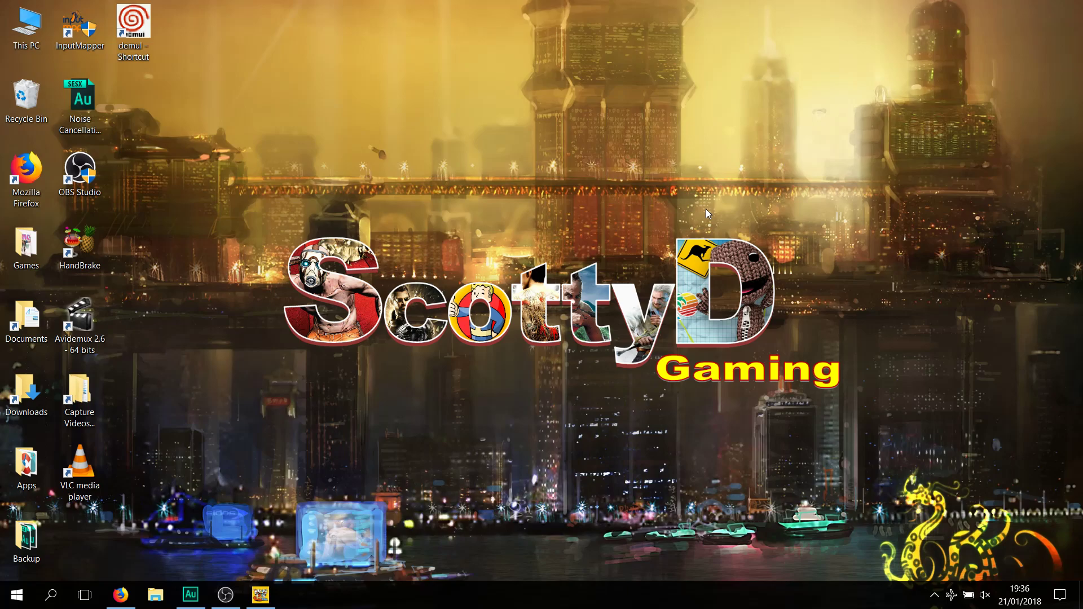
mouse_move(269, 598)
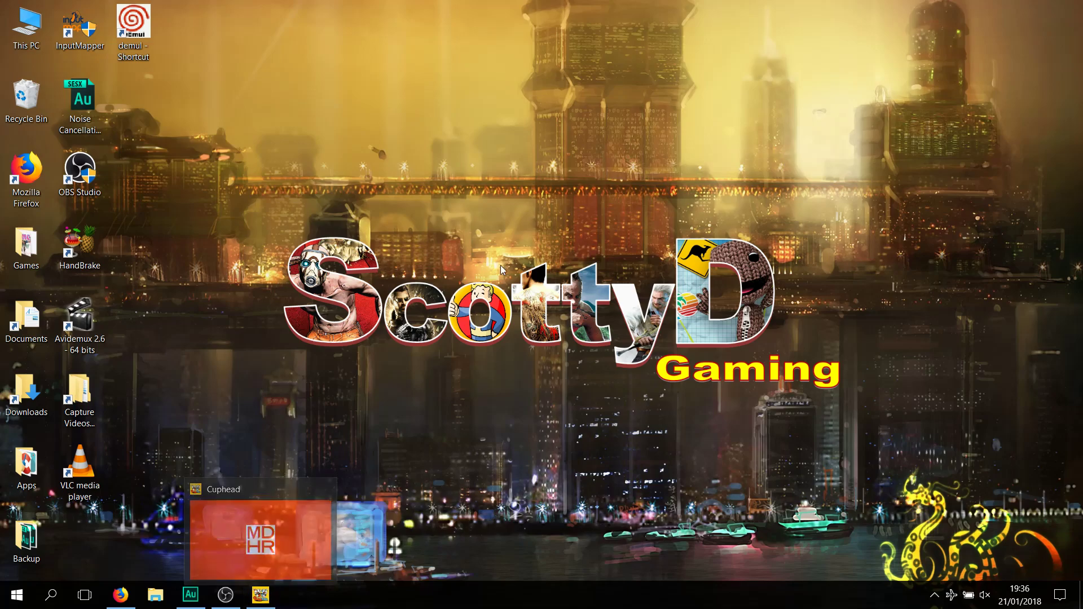
Restore OBS, look through the whole scene list, and open the new scene naming prompt without adding a scene
click(225, 594)
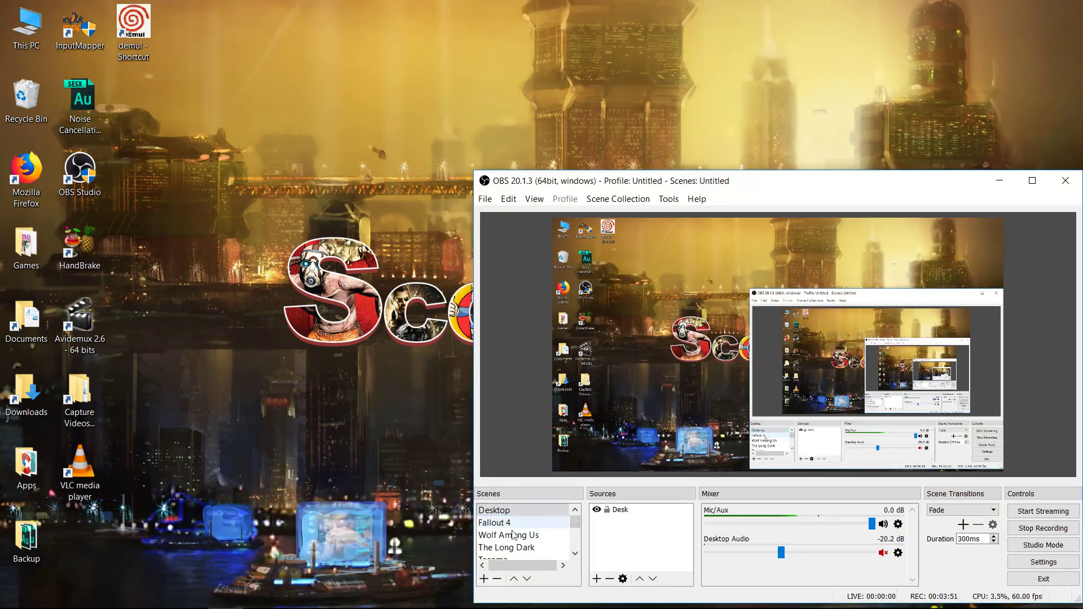
click(575, 554)
click(575, 553)
click(576, 554)
click(576, 554)
click(576, 554)
click(575, 554)
click(575, 554)
click(576, 554)
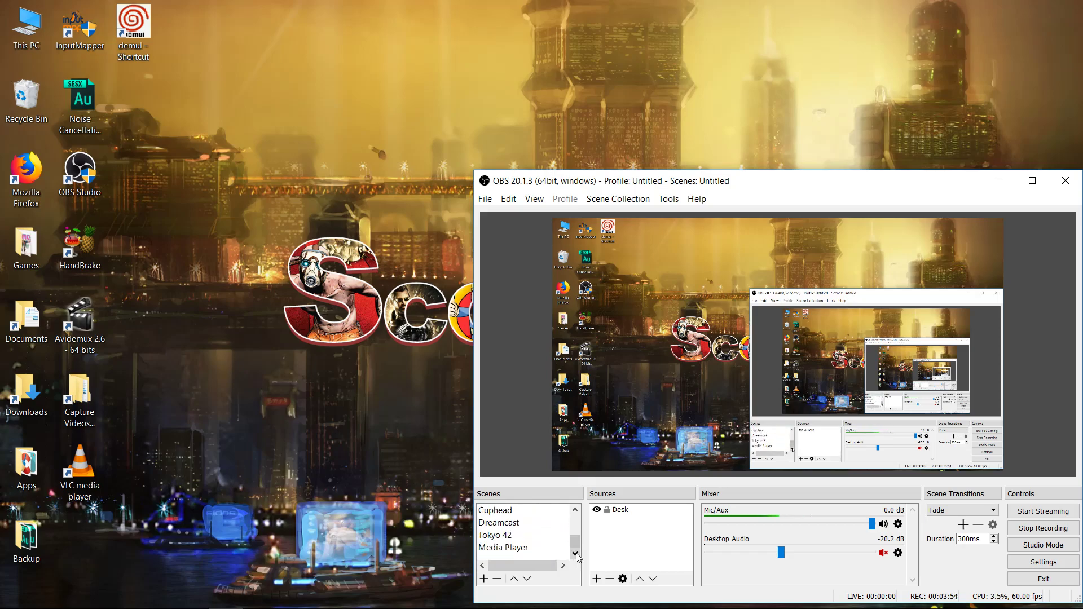
click(575, 510)
click(575, 510)
click(575, 511)
click(575, 511)
click(576, 511)
click(575, 510)
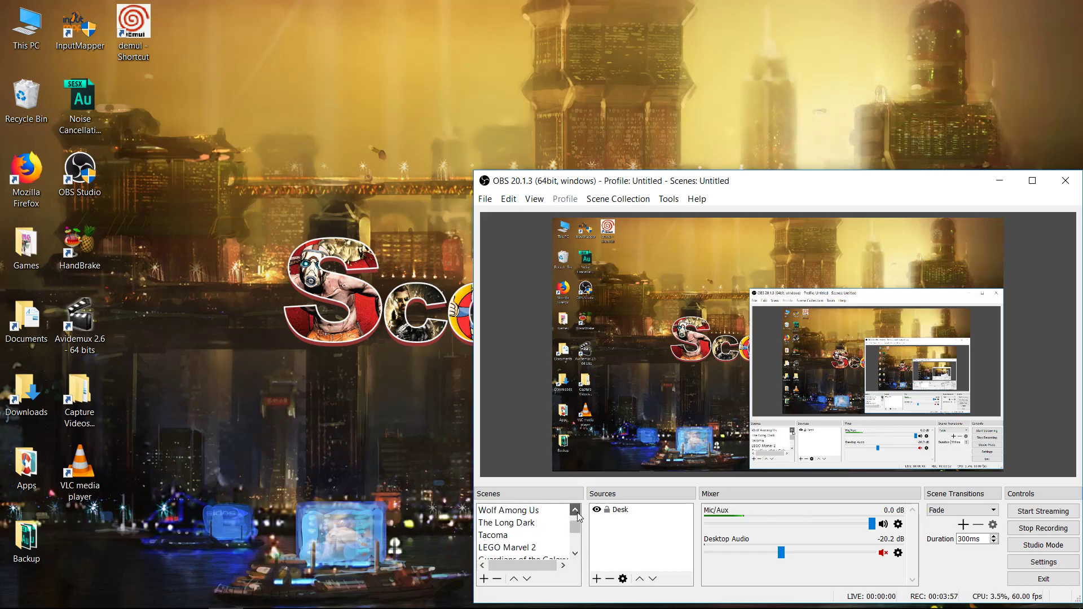
click(575, 510)
click(575, 510)
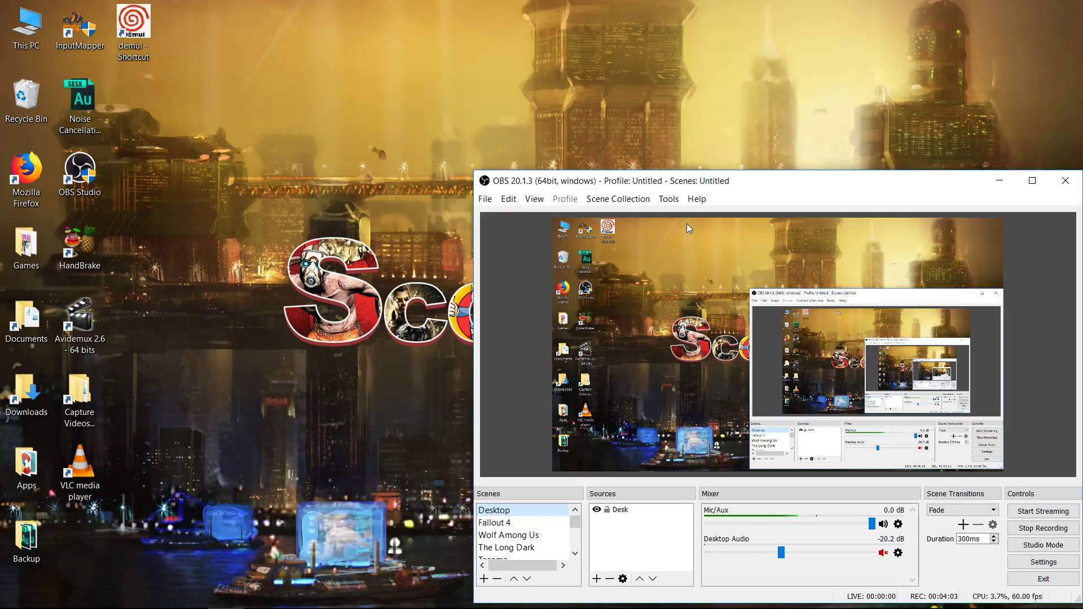
click(483, 579)
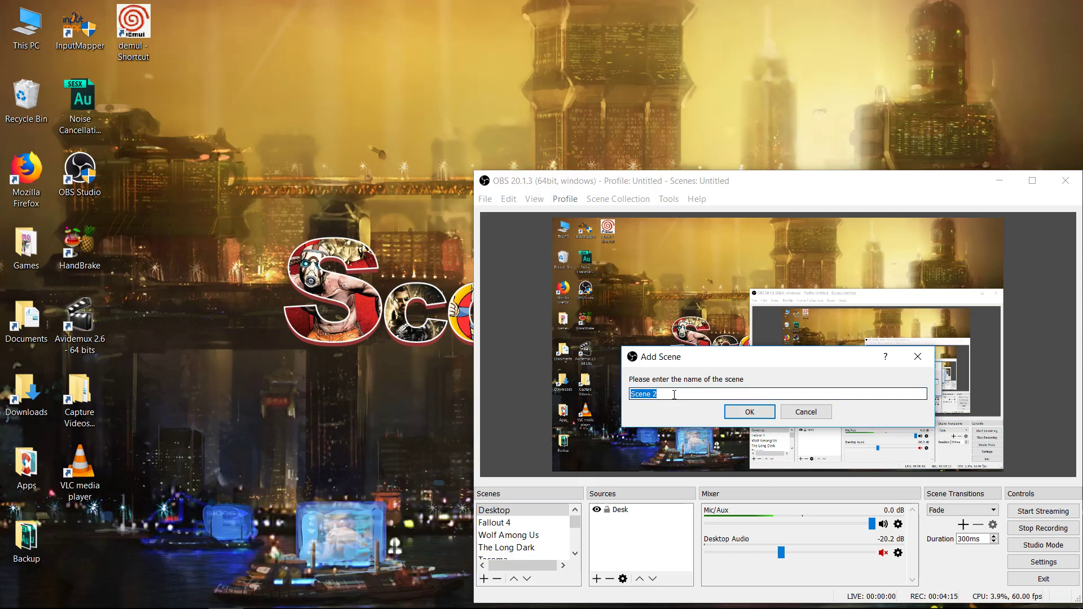
click(806, 412)
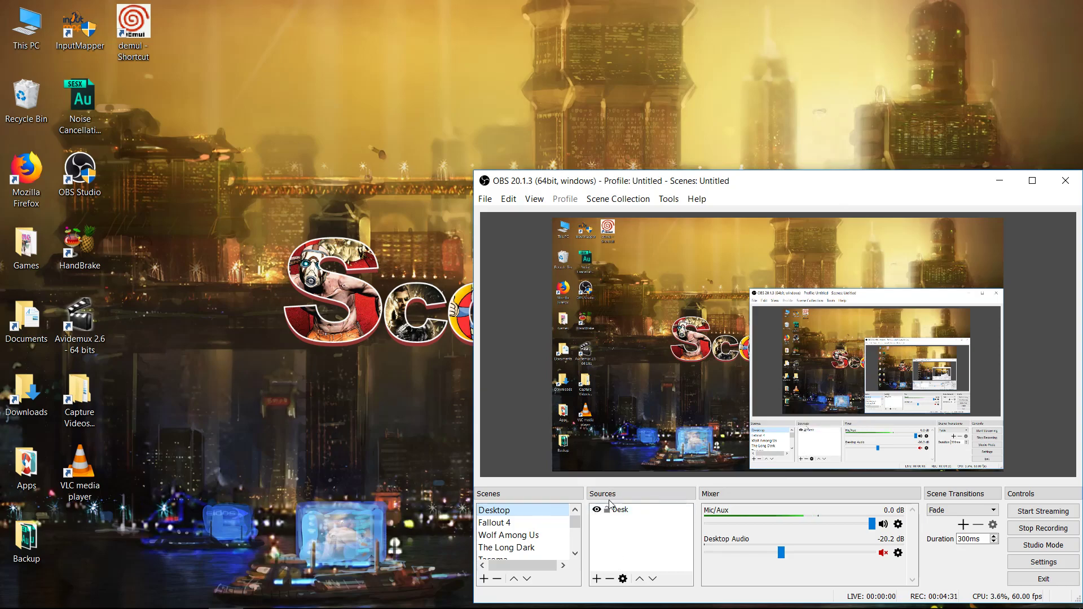
Add a new Game Capture source named cuphead61 to the Desktop scene
click(597, 582)
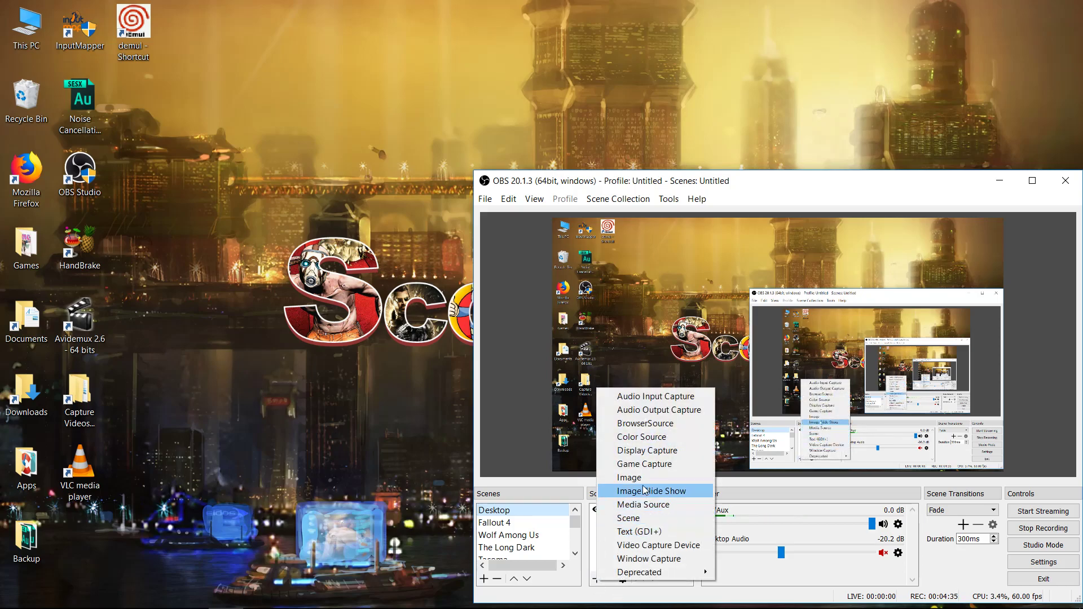
click(646, 463)
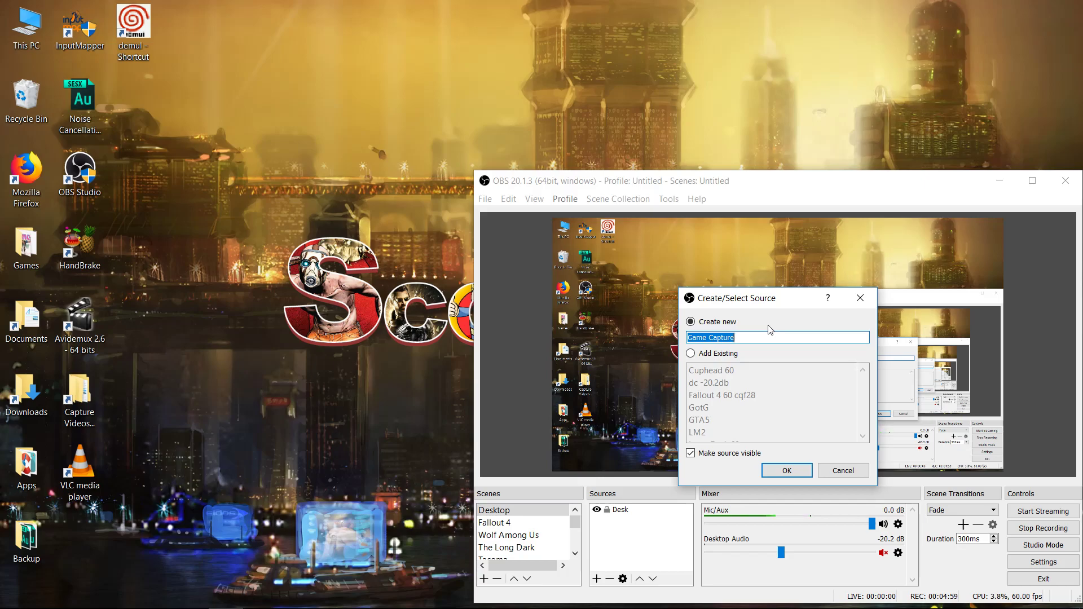
text(cuphead61)
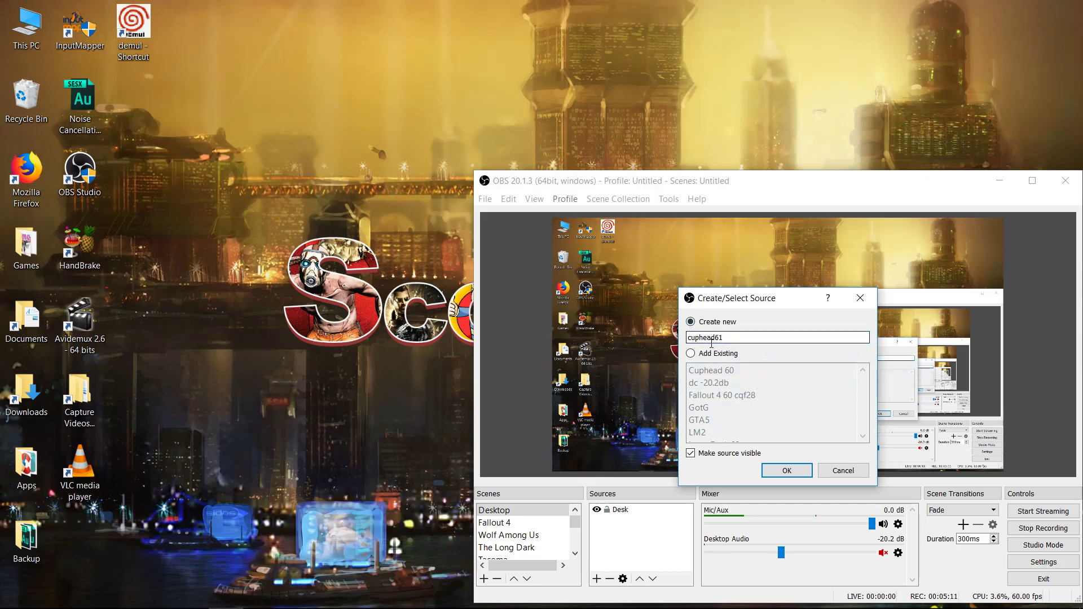
click(786, 471)
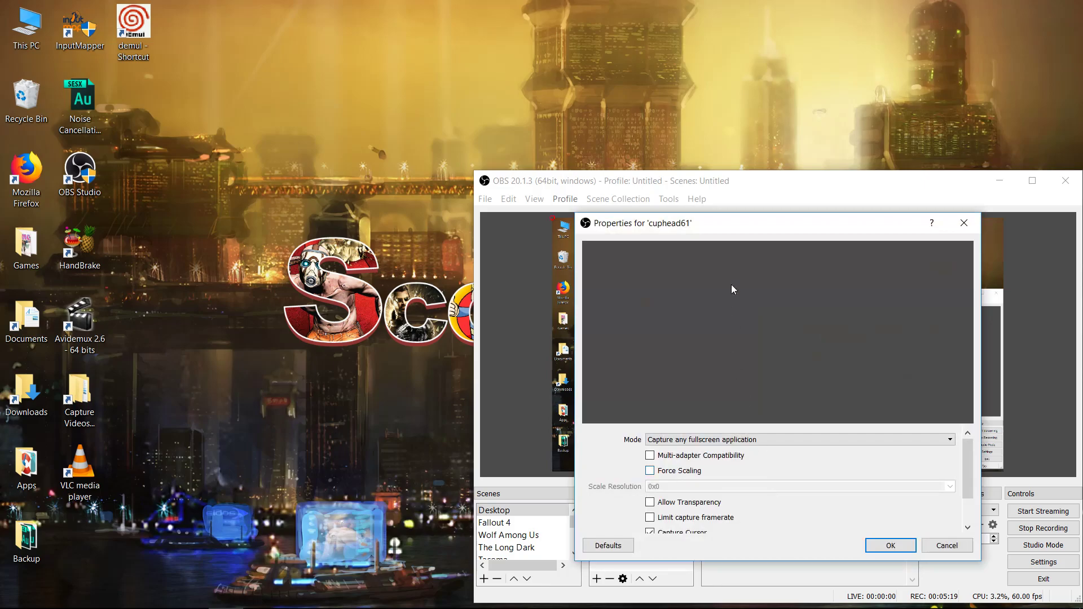
Set the cuphead61 source to Capture specific window with Capture Cursor off, and discard the property changes
drag(752, 231, 800, 234)
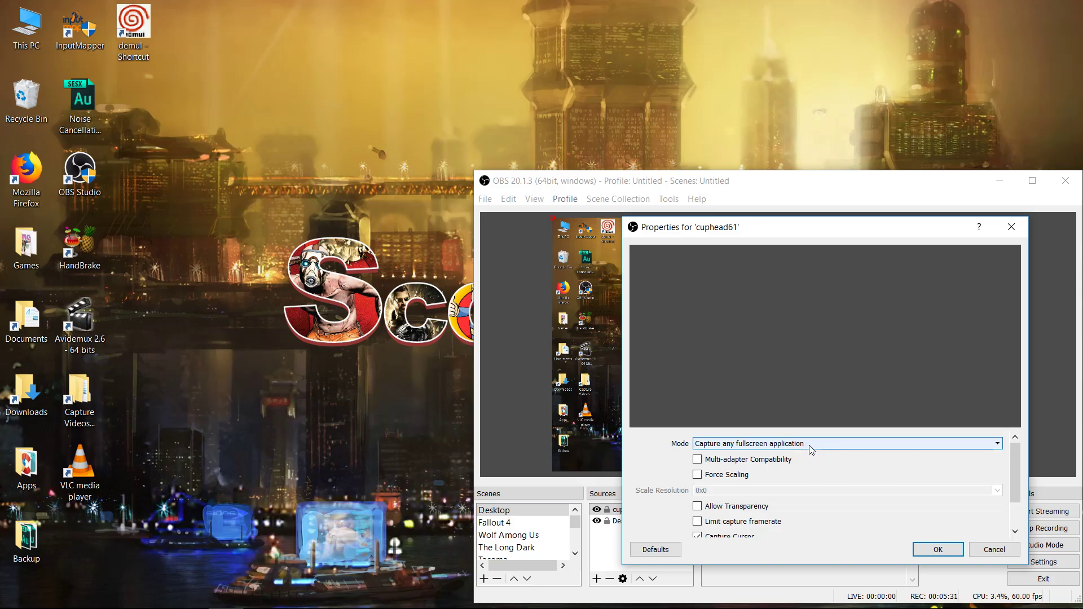
click(912, 443)
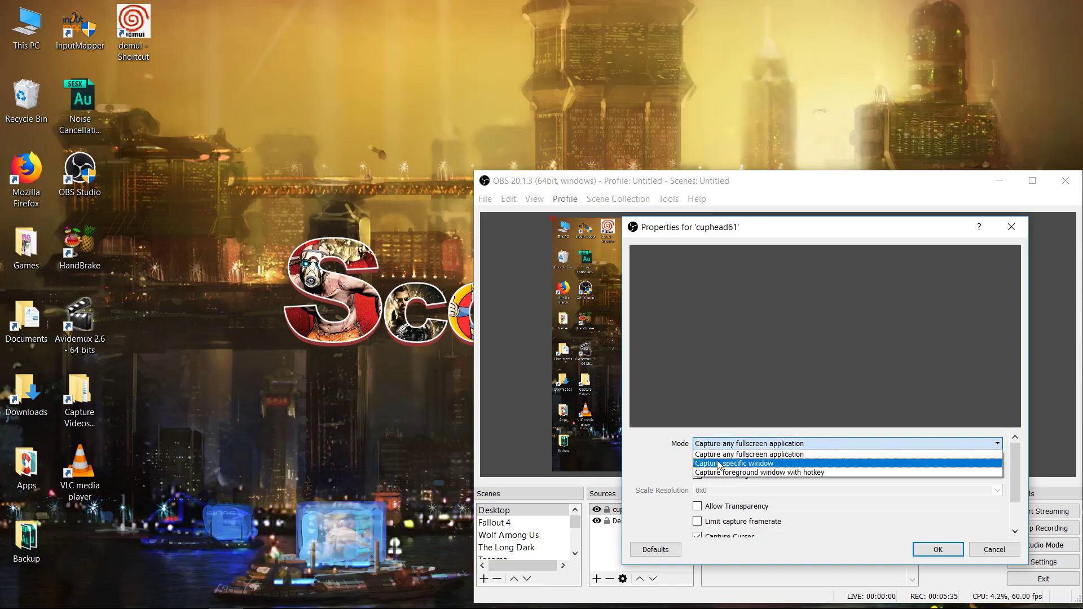
click(743, 464)
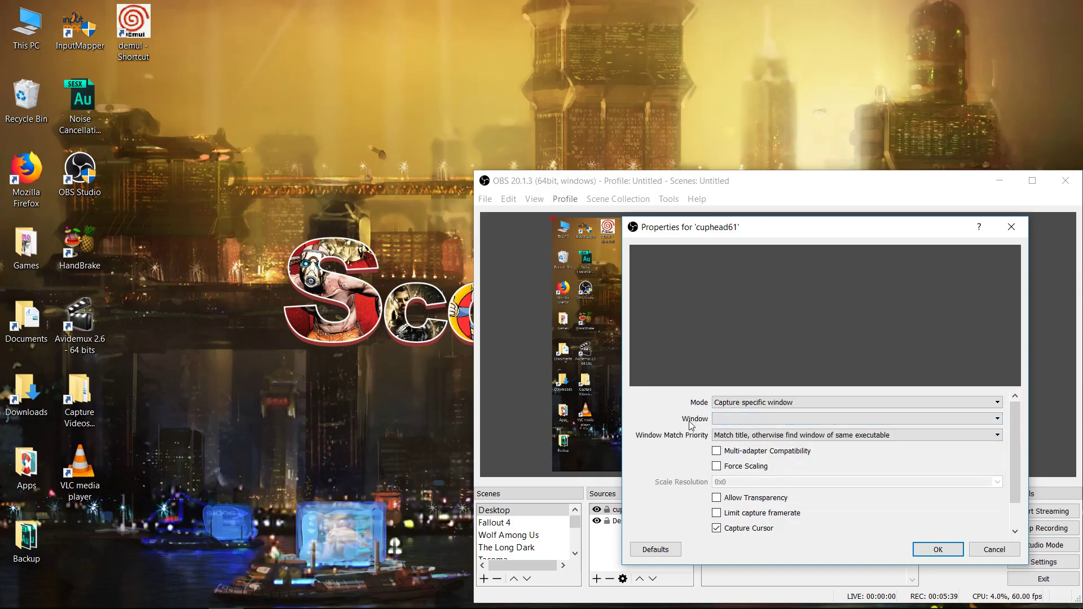
click(808, 419)
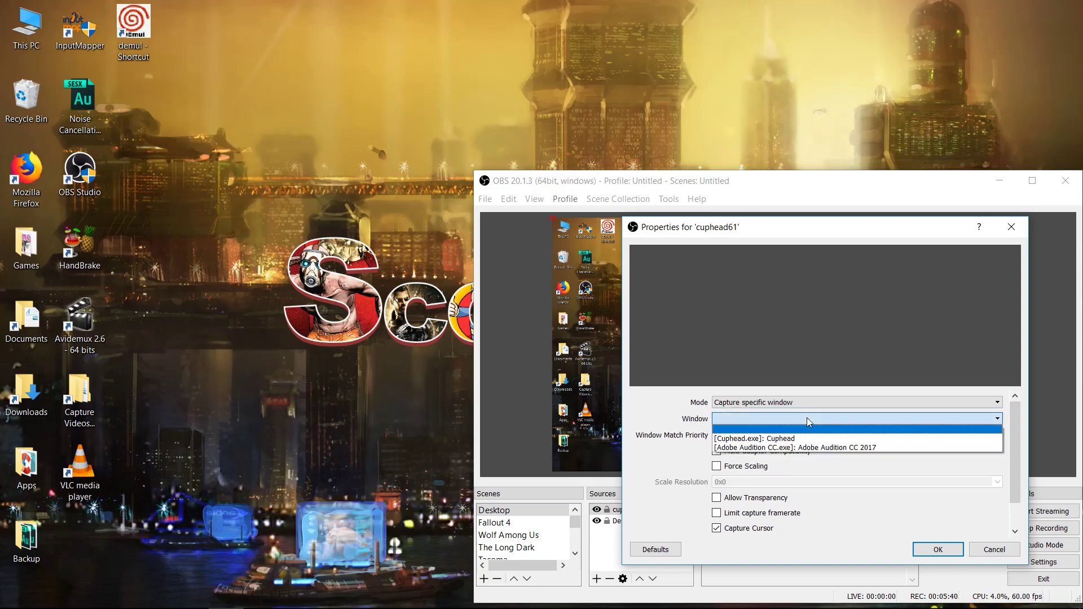
click(766, 439)
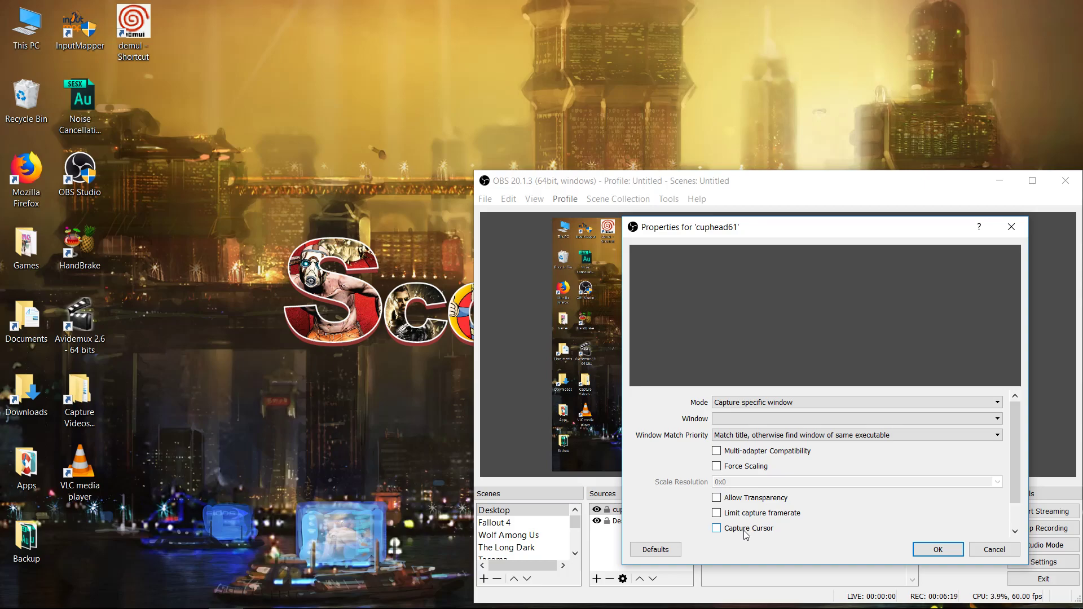
click(994, 549)
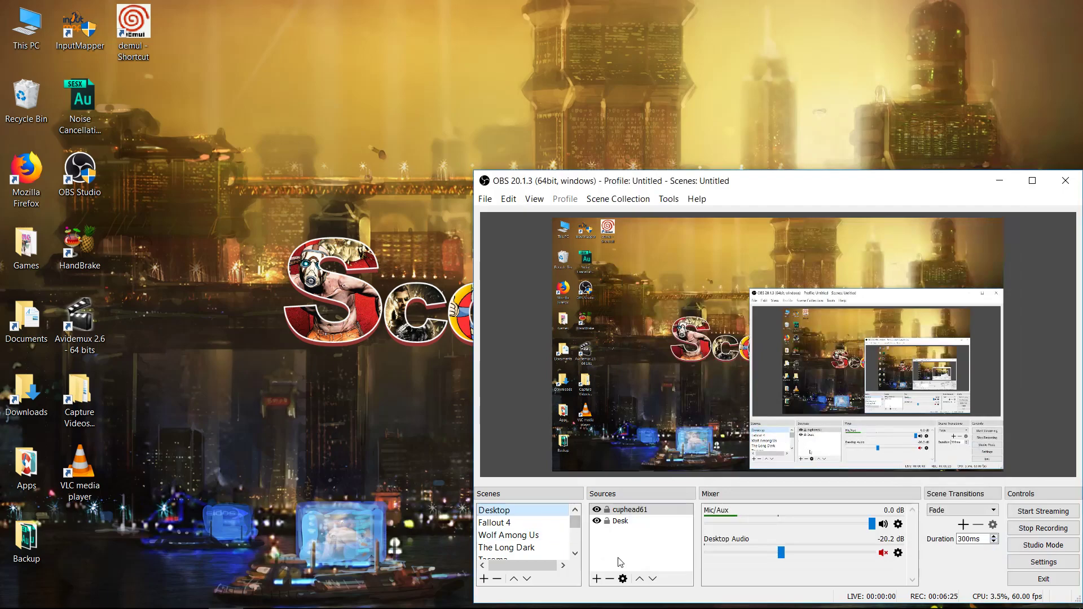
Remove the cuphead61 source from the Desktop scene
right_click(629, 511)
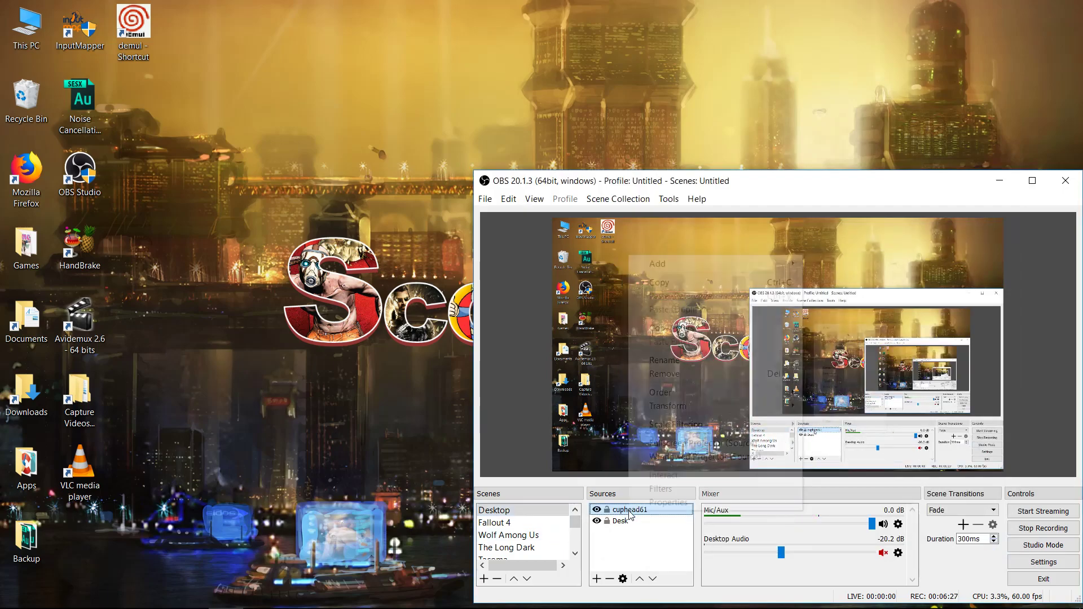
click(671, 376)
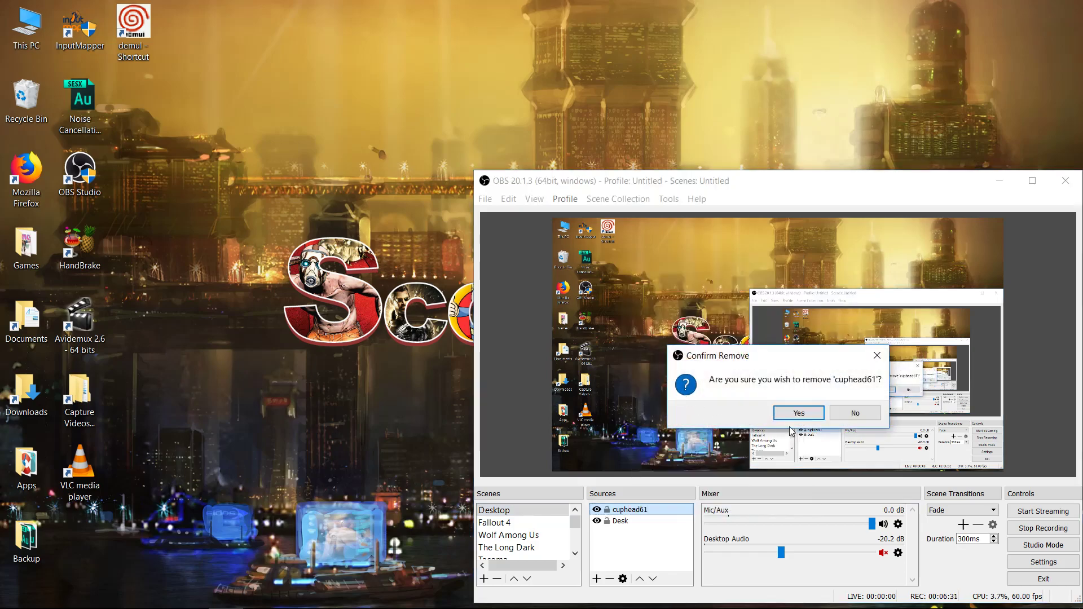
click(798, 413)
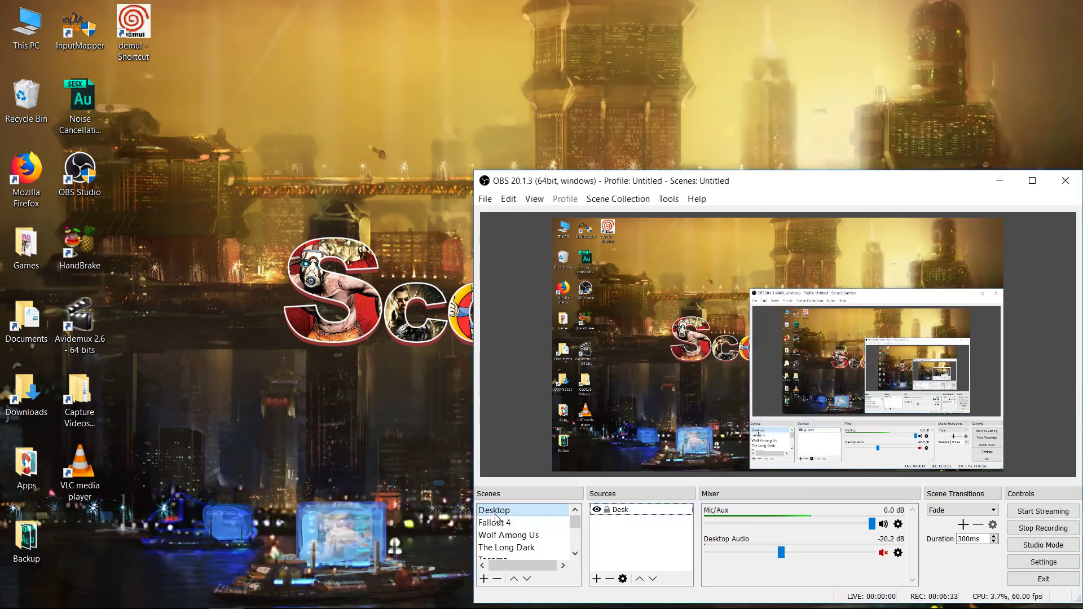
Open the settings and review the Recording output options, from recording path and format to encoder, rate control and B-frames
click(619, 512)
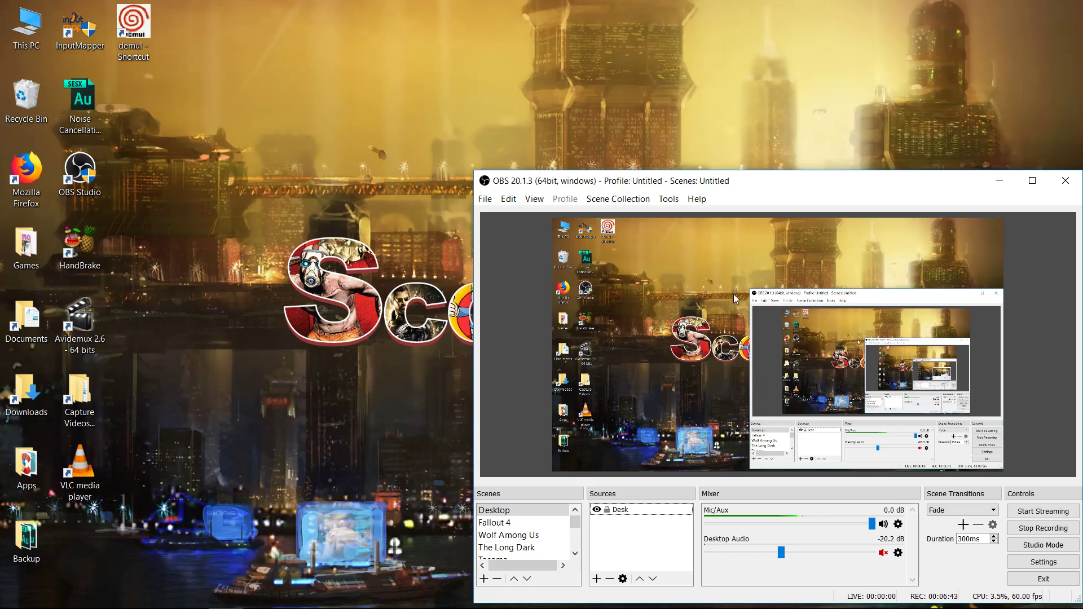
mouse_move(295, 583)
mouse_move(260, 595)
click(486, 200)
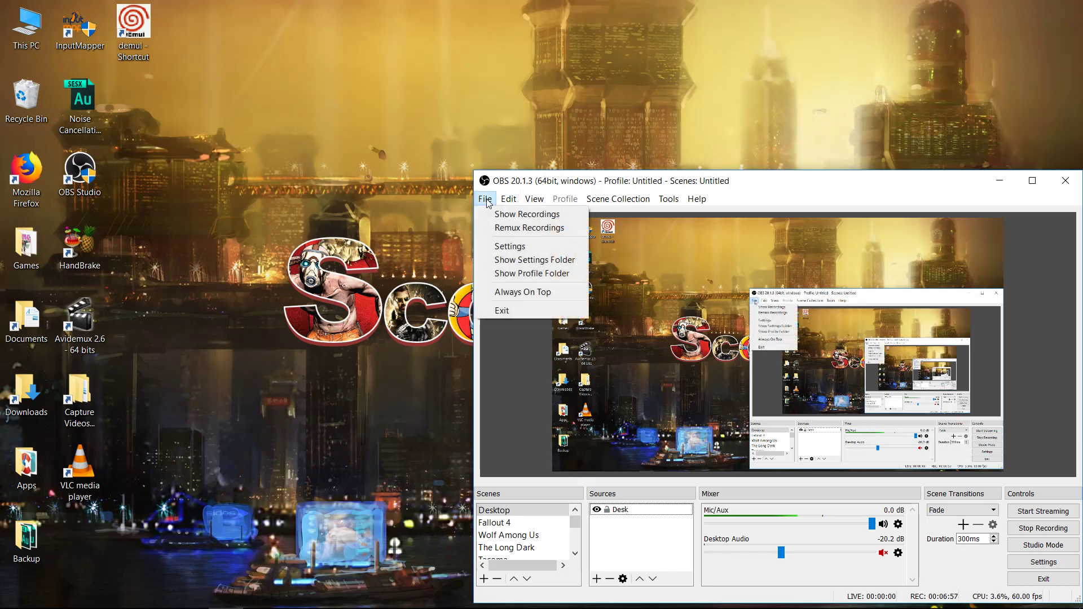
click(506, 246)
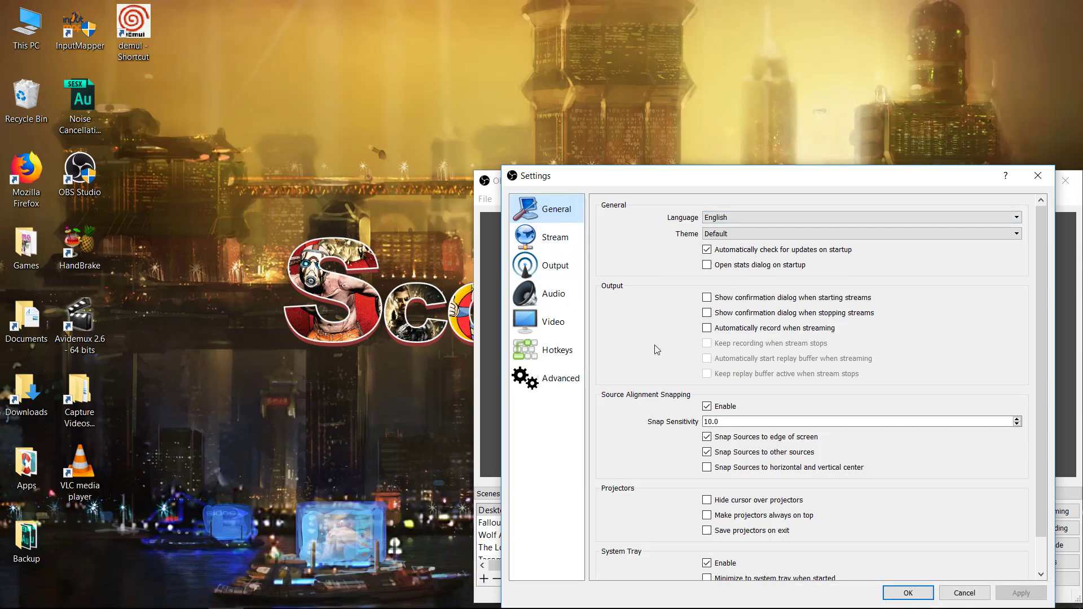
click(555, 269)
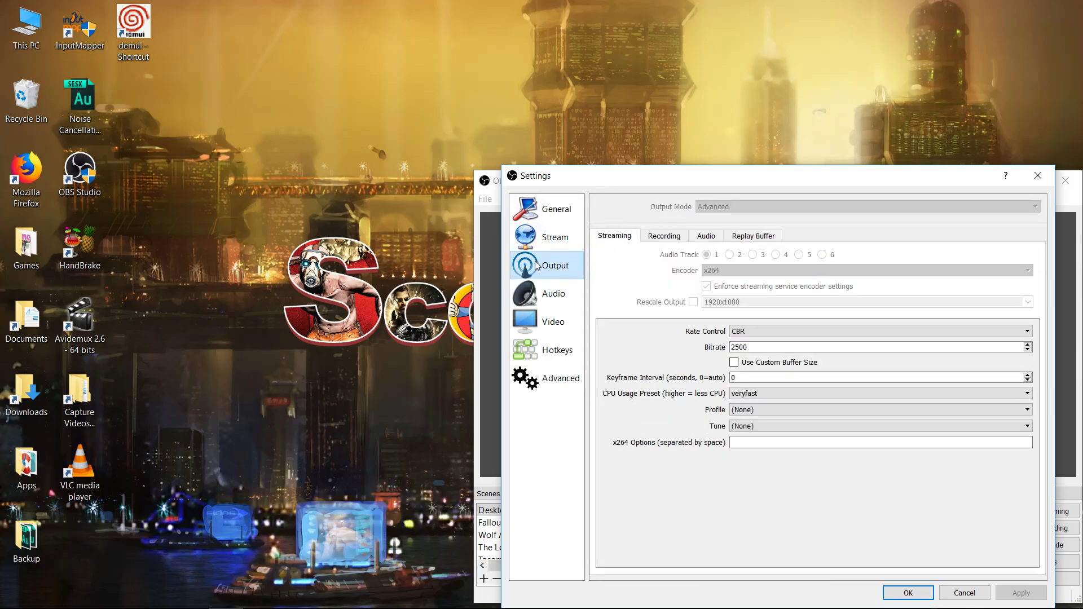
click(662, 239)
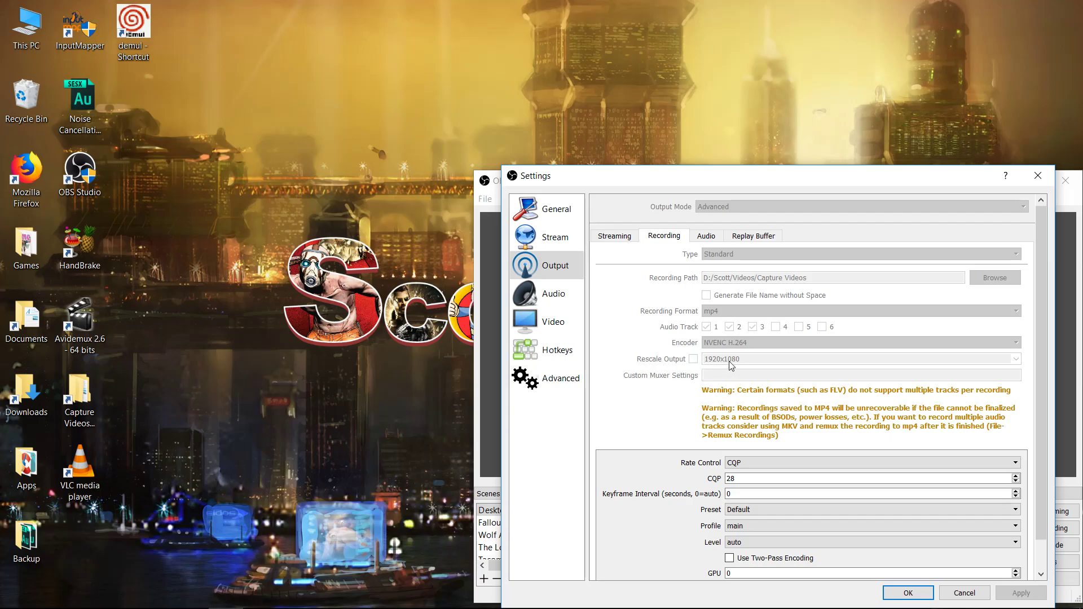
scroll(1037, 273, down, 1)
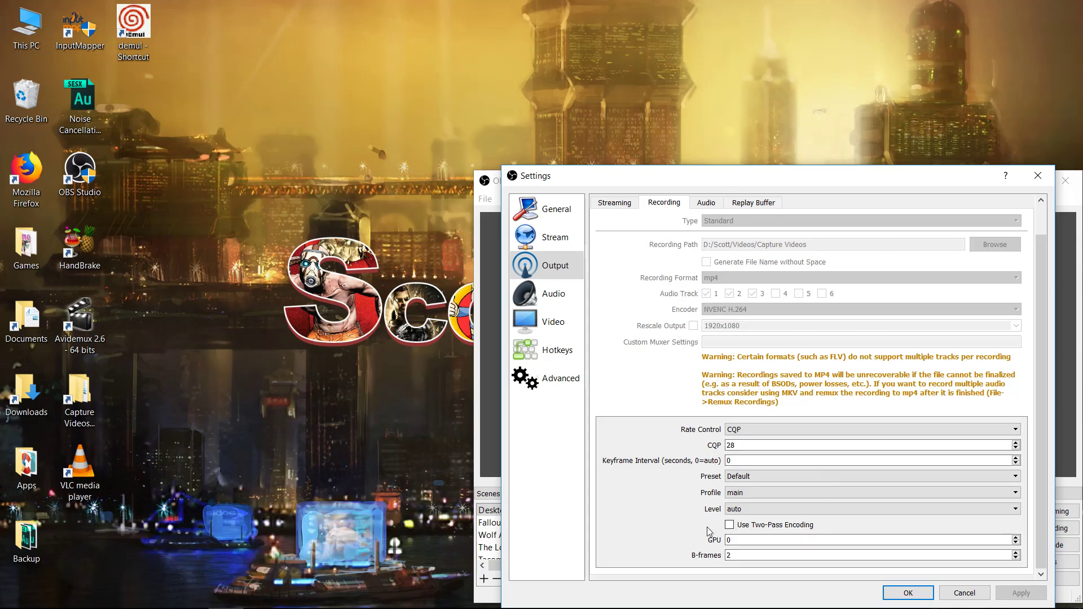
Review the output audio track bitrates and the Sample Rate choices in the audio settings, leaving the sample rate at 48khz
click(708, 203)
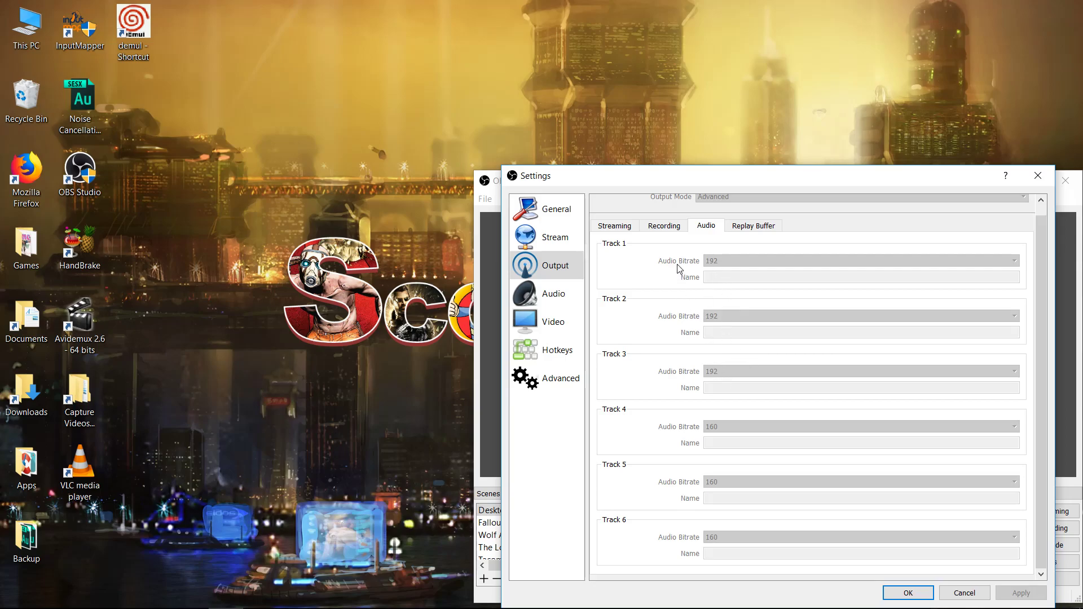
click(549, 299)
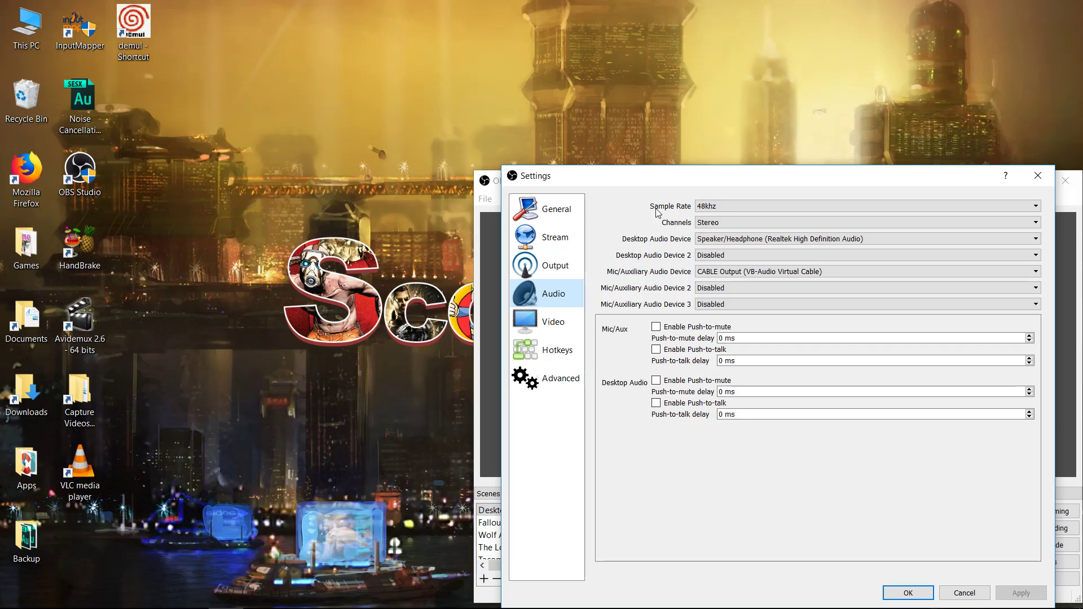
click(930, 204)
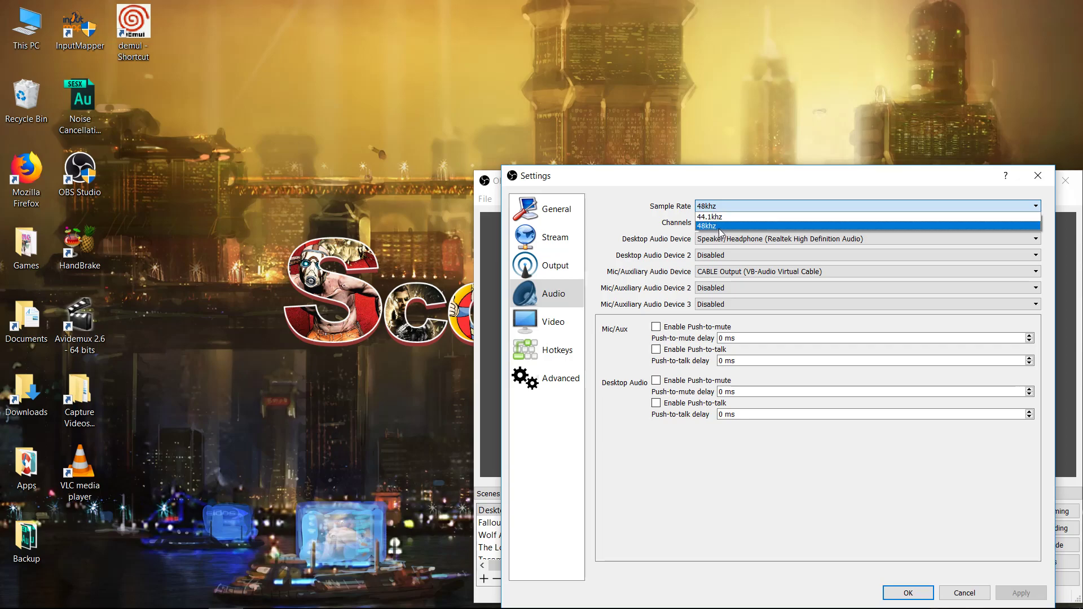
click(614, 225)
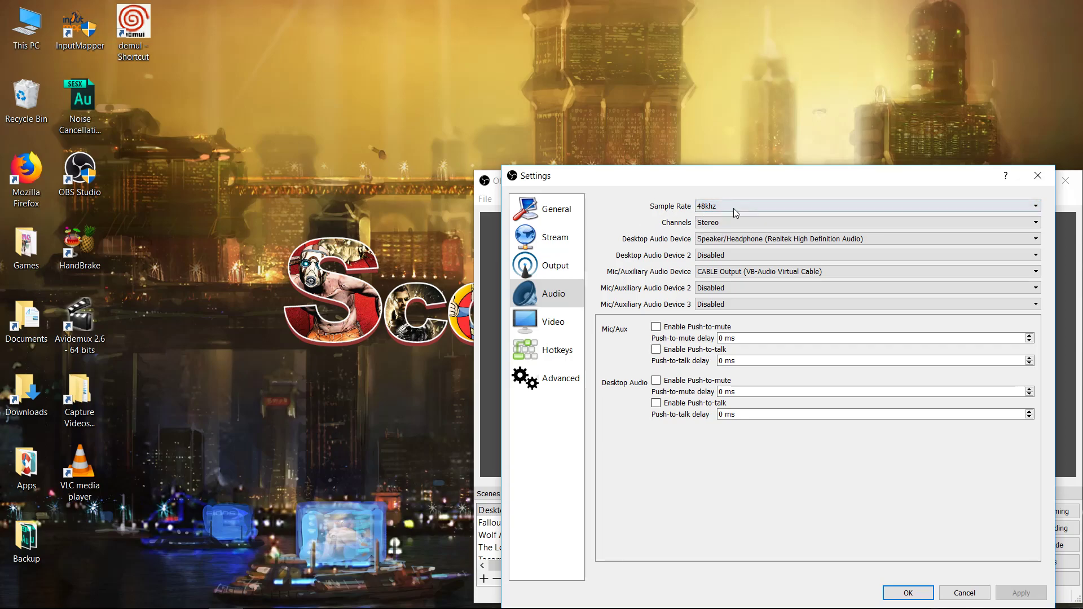
Open the Windows playback devices and check the Speaker/Headphone default sample rate and bit depth, discarding any changes
mouse_move(954, 602)
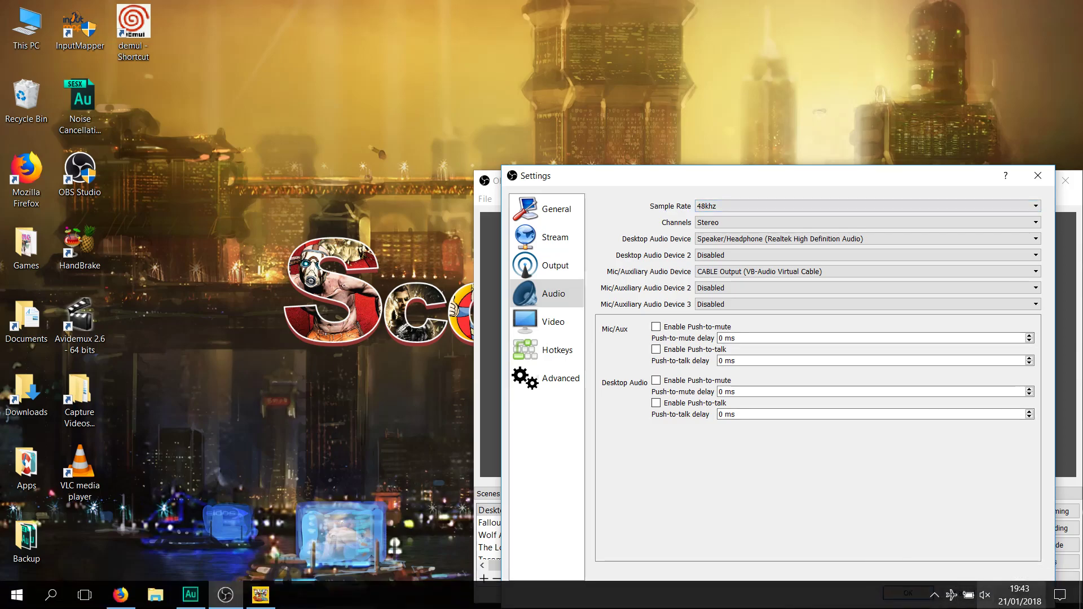
right_click(986, 601)
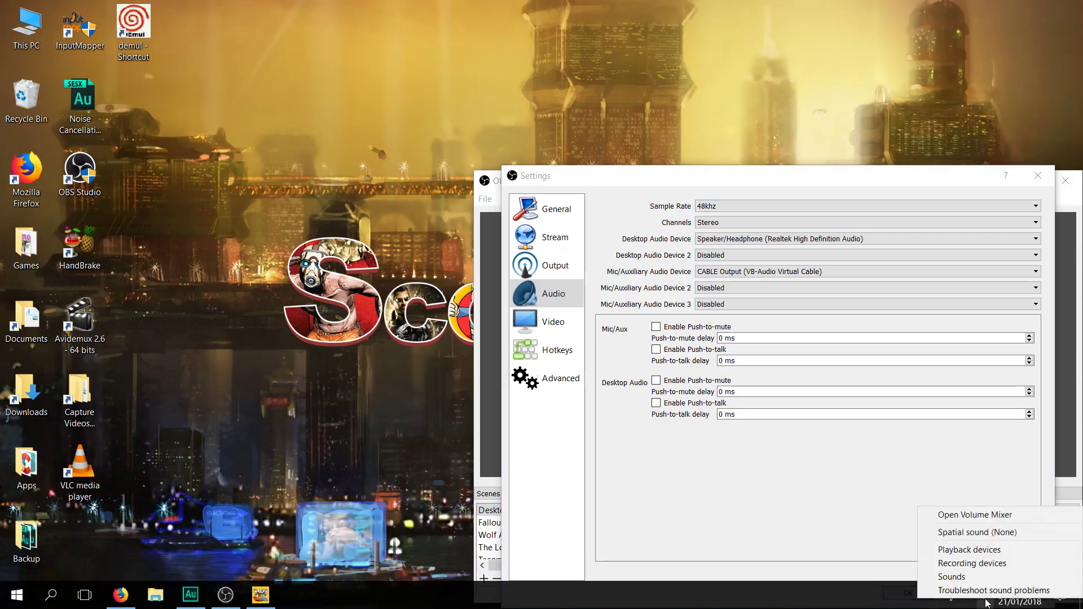
click(970, 553)
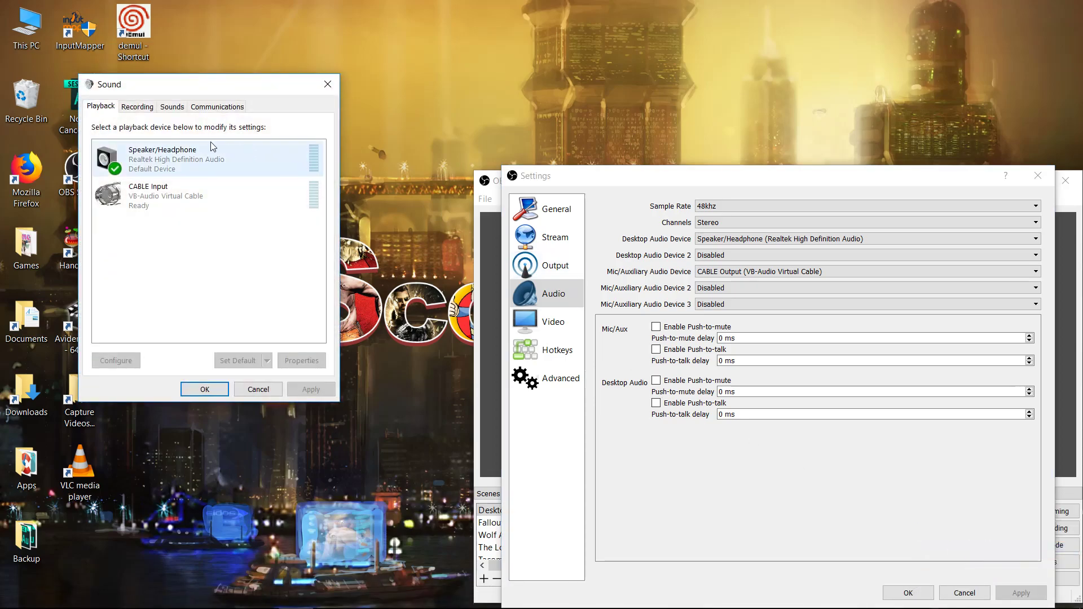
right_click(161, 160)
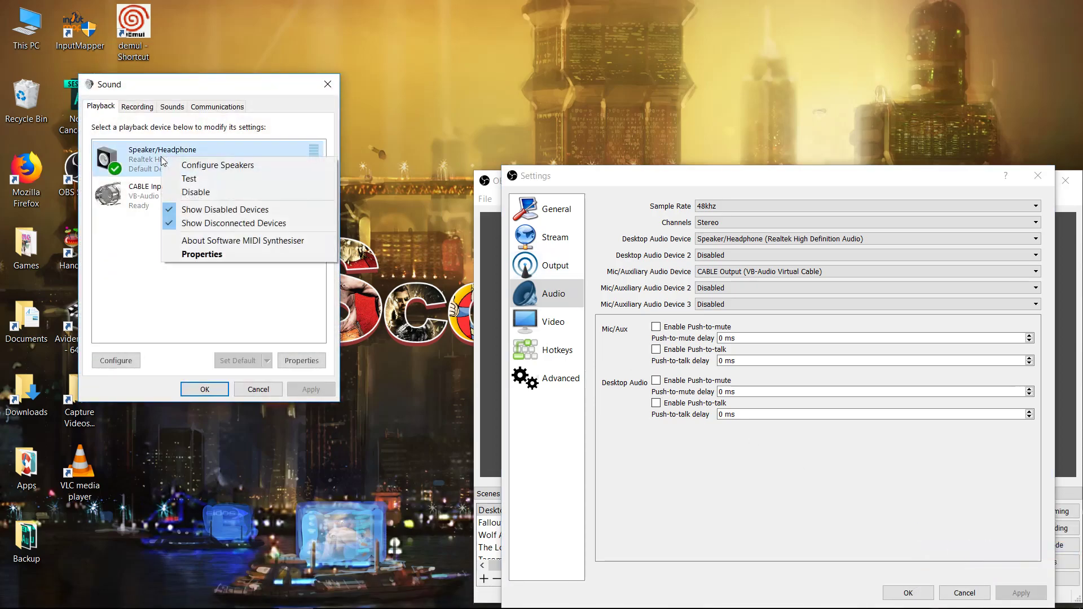
click(217, 259)
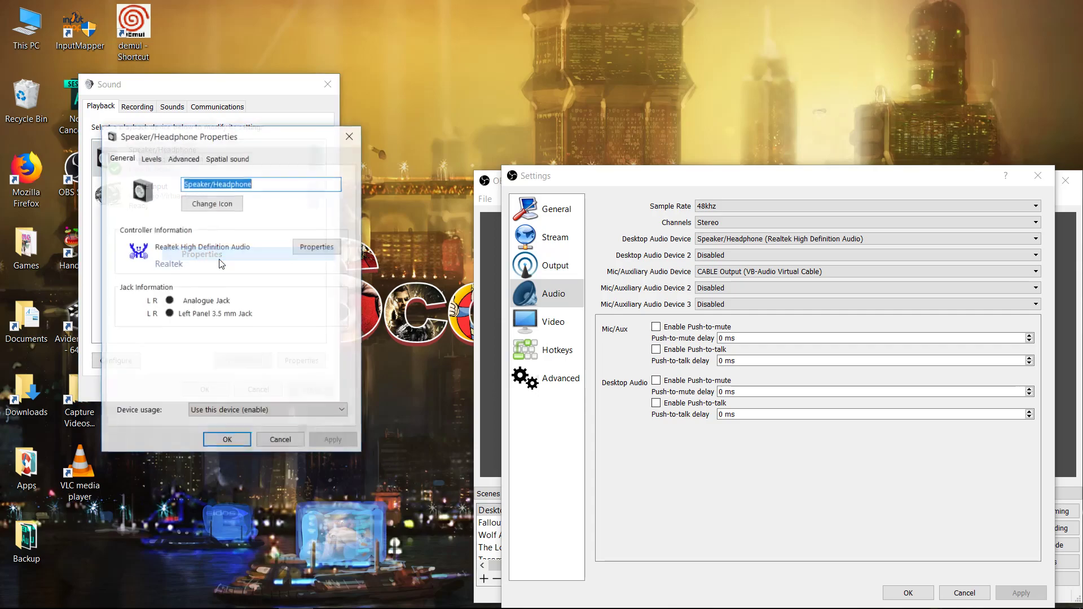
click(184, 159)
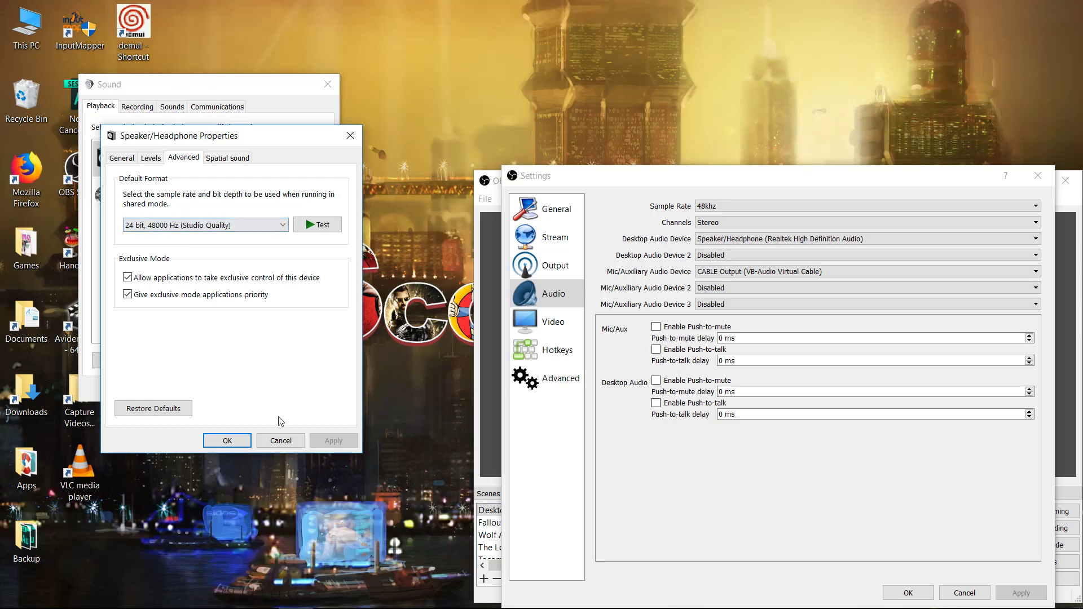
click(281, 441)
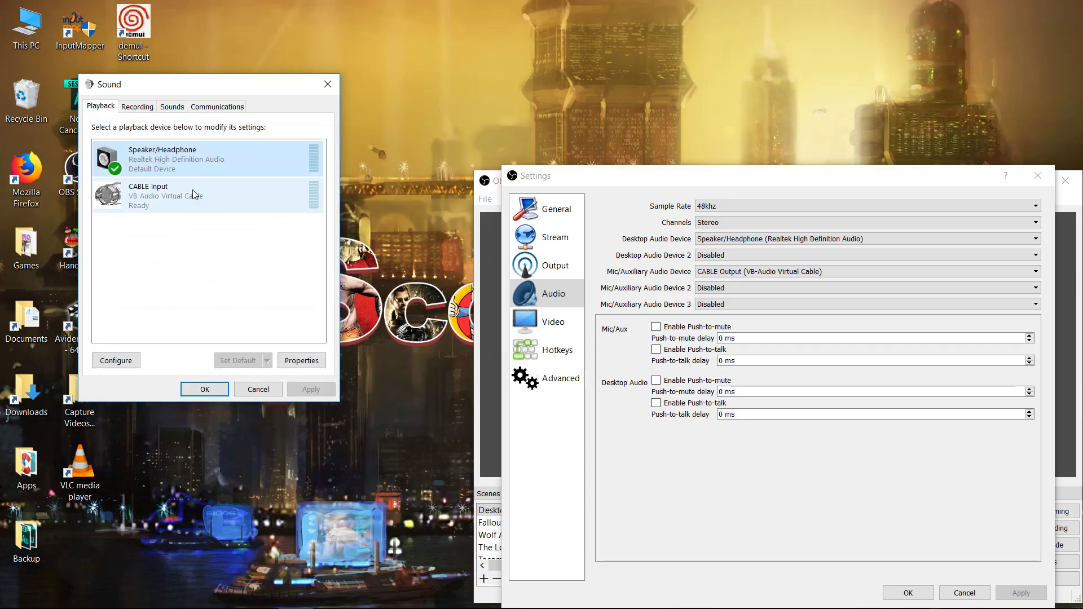
Bring up Adobe Audition to view the Noise Cancellation Advanced multitrack session, and minimize it again
mouse_move(201, 604)
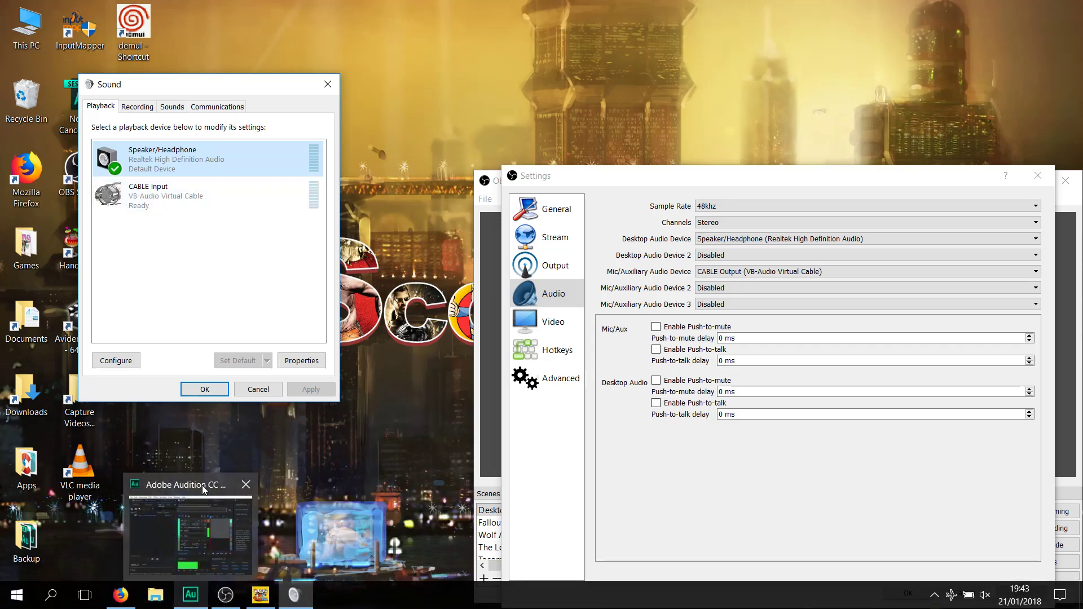
mouse_move(204, 489)
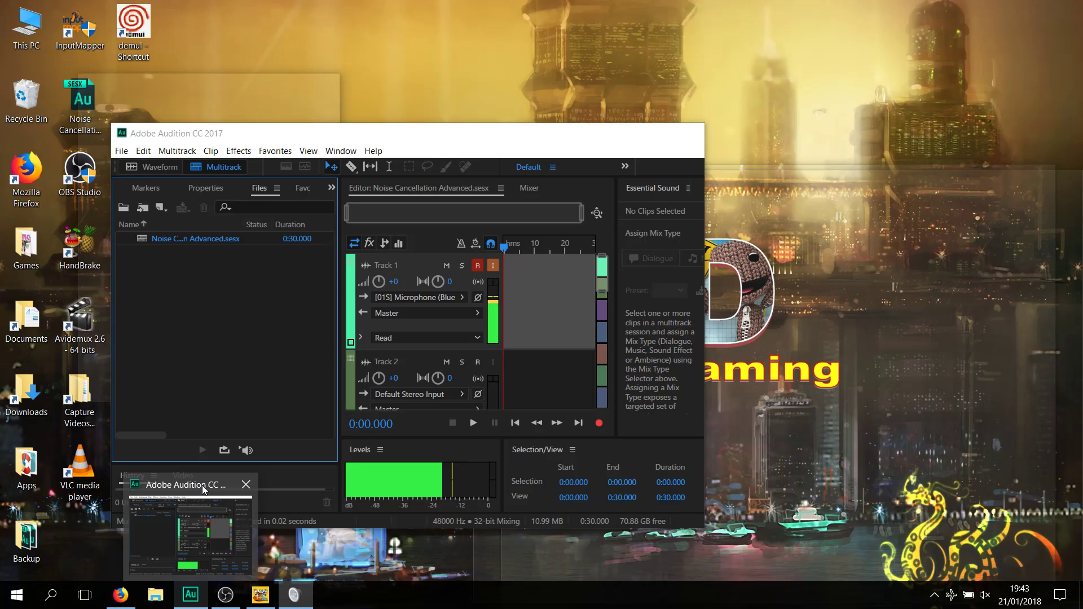
click(203, 489)
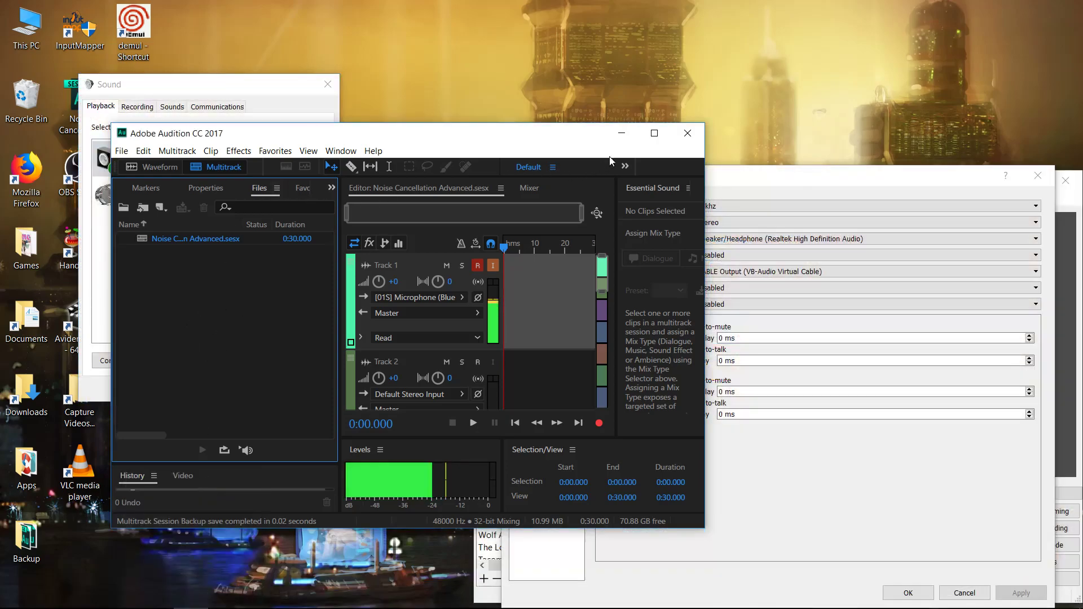
click(622, 133)
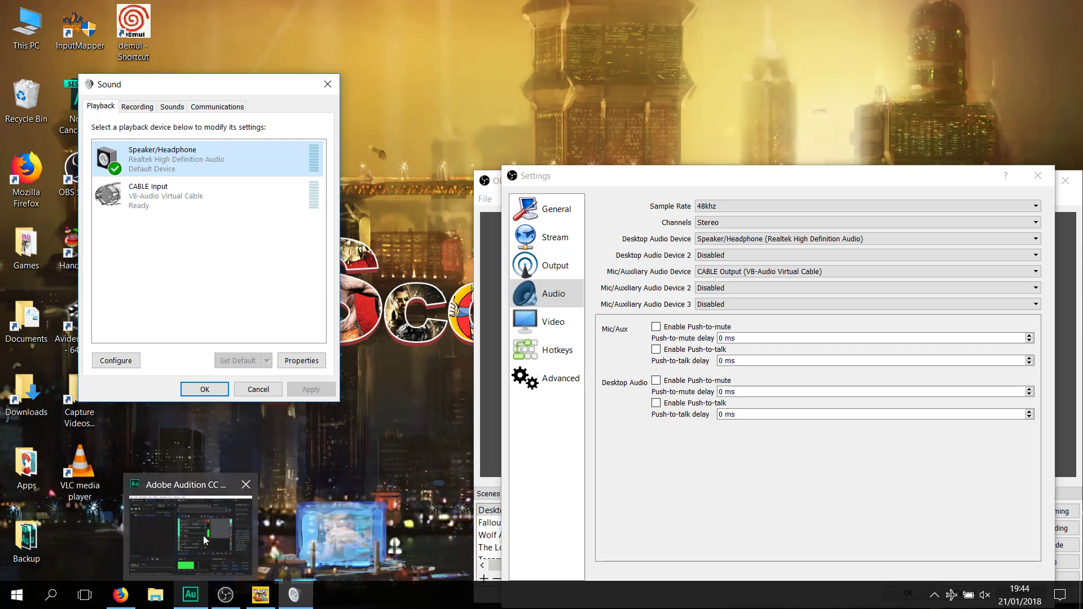
Check the default sample rate and bit depth of the CABLE Input playback device, and cancel its properties
click(169, 197)
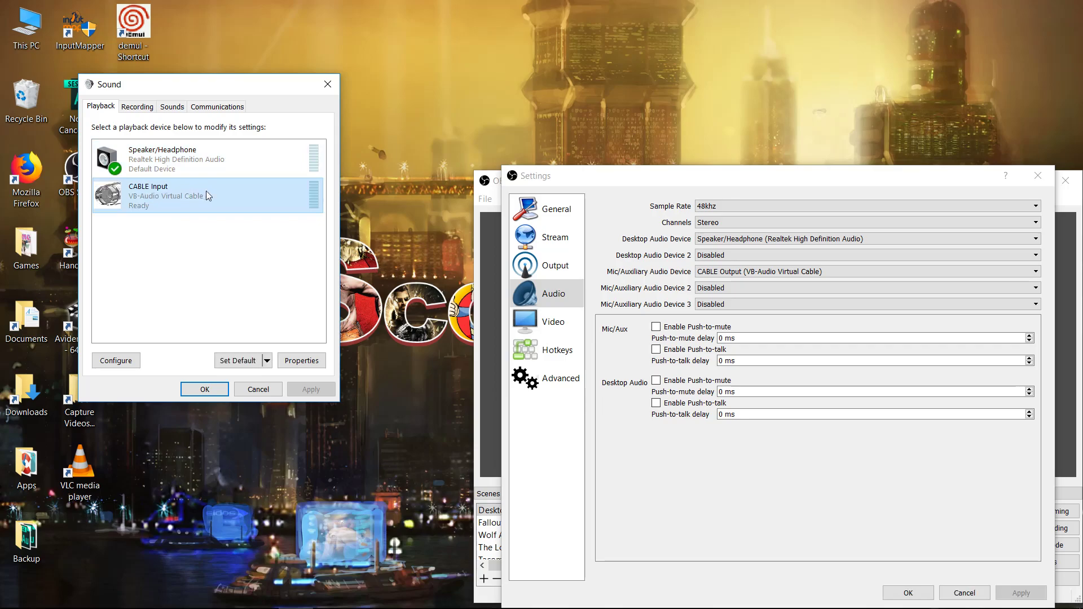
right_click(169, 207)
click(230, 318)
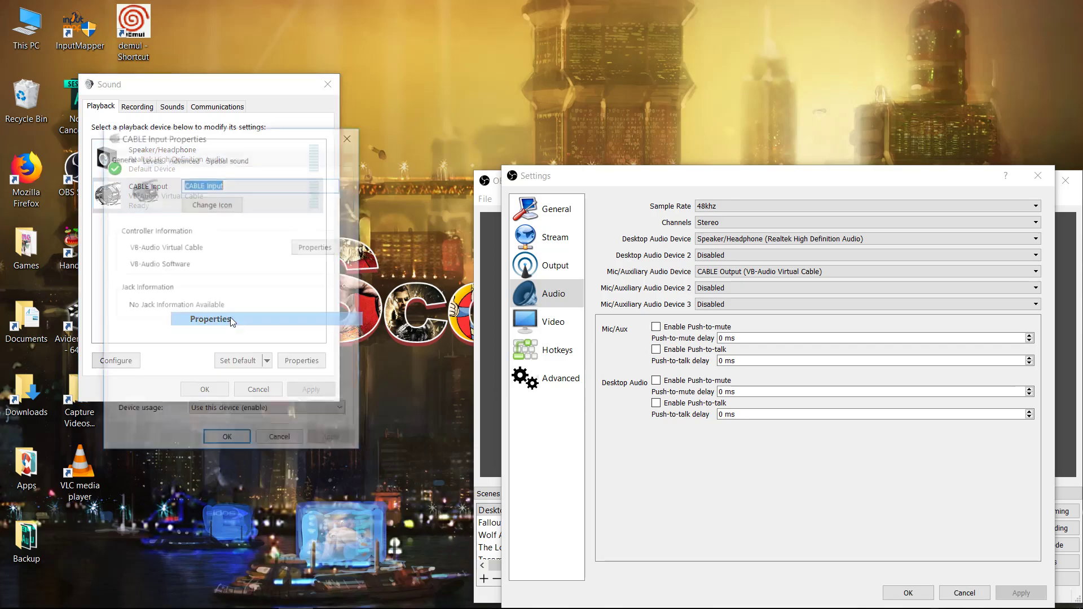
click(183, 158)
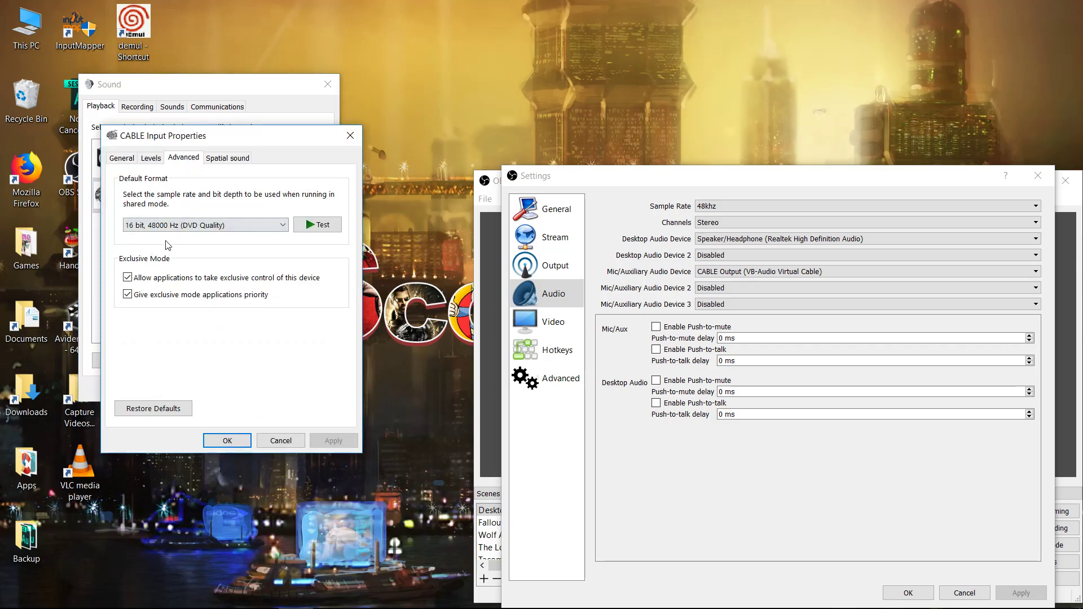
click(280, 440)
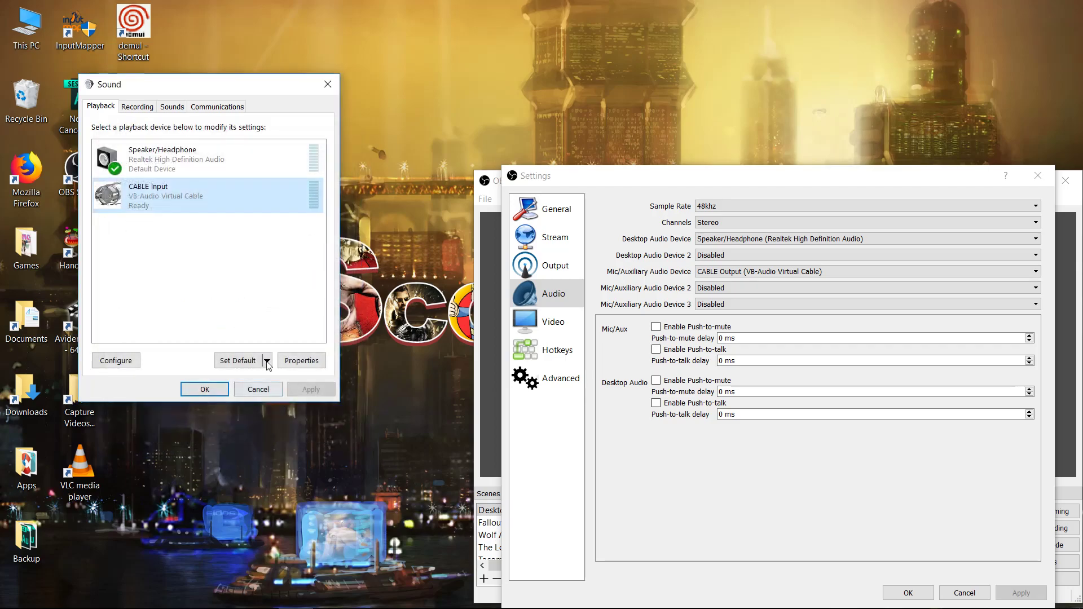
Check the default format of the Blue Snowball microphone among the recording devices, and close the sound settings without changes
click(141, 108)
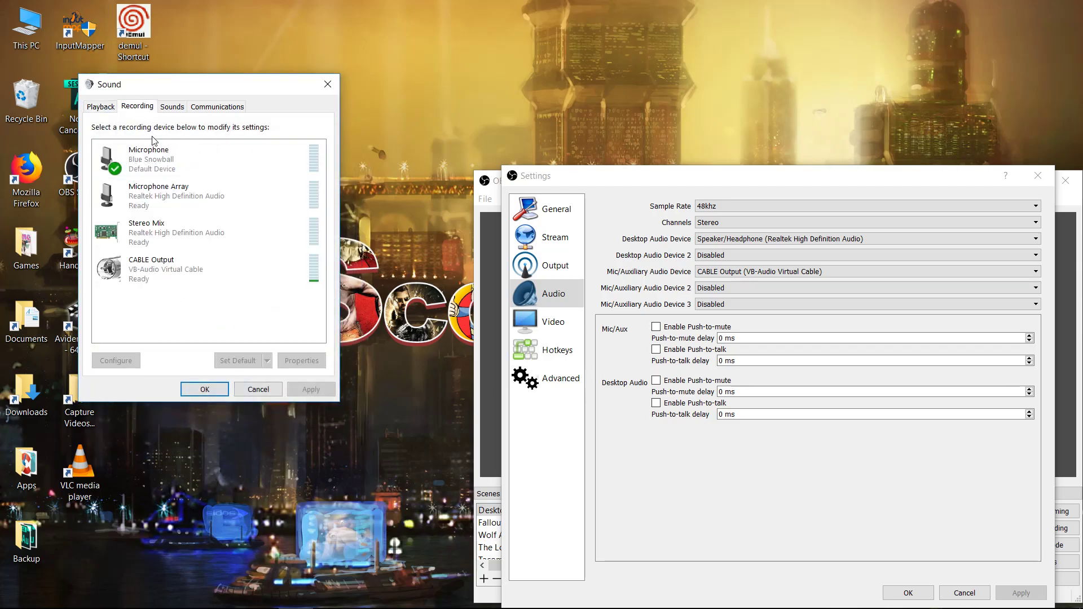
right_click(171, 162)
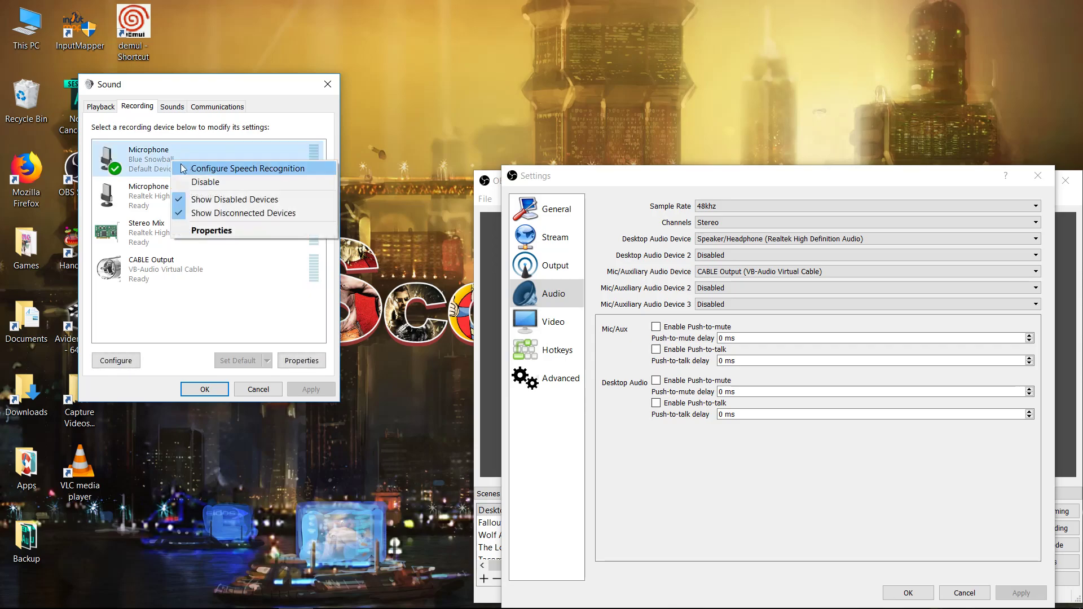
click(199, 230)
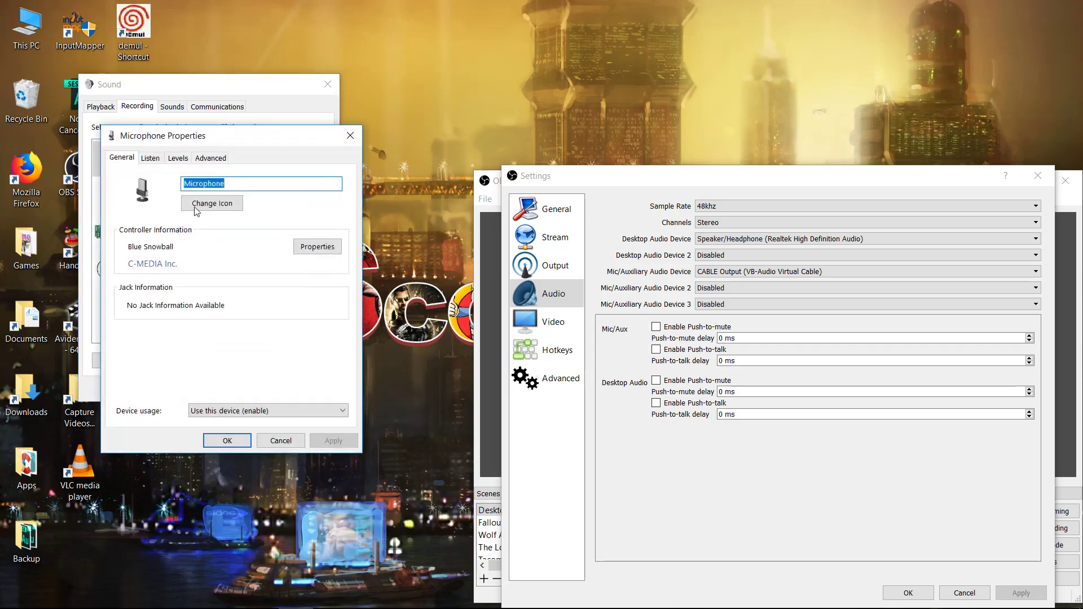
click(207, 160)
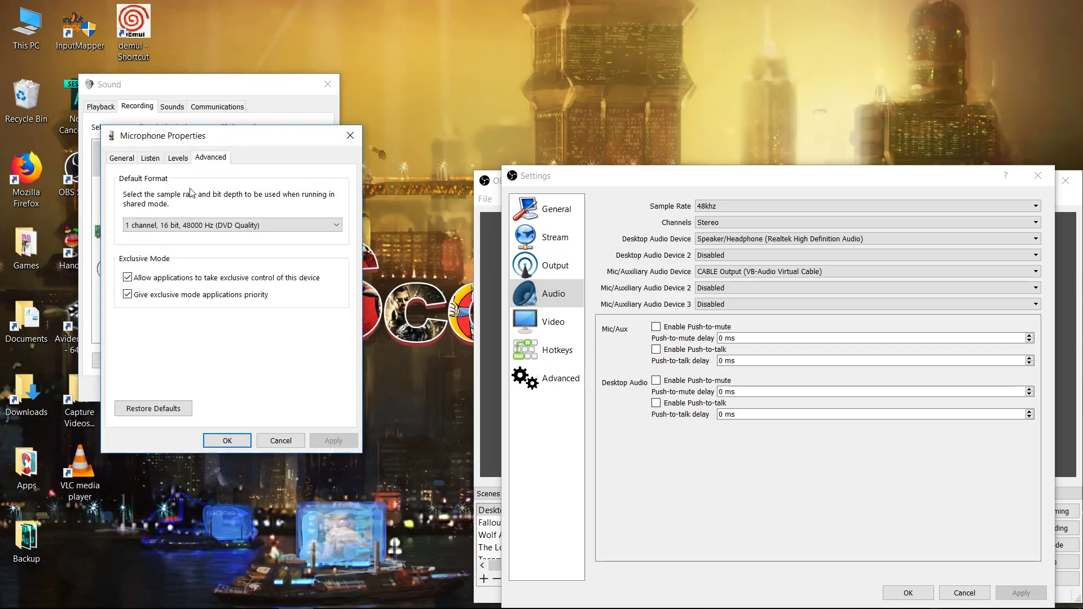
click(275, 440)
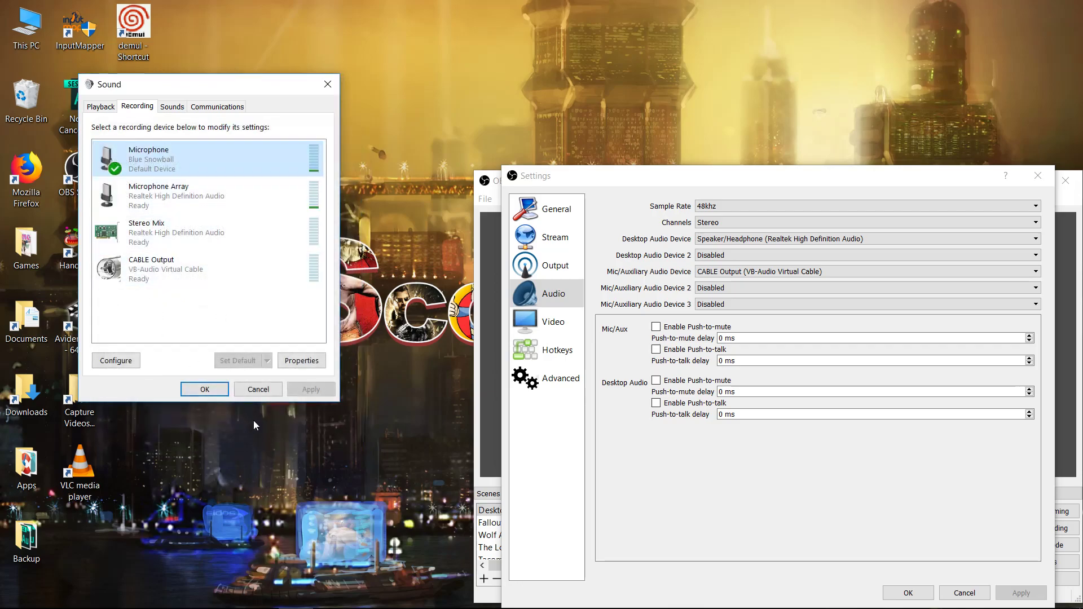
click(258, 390)
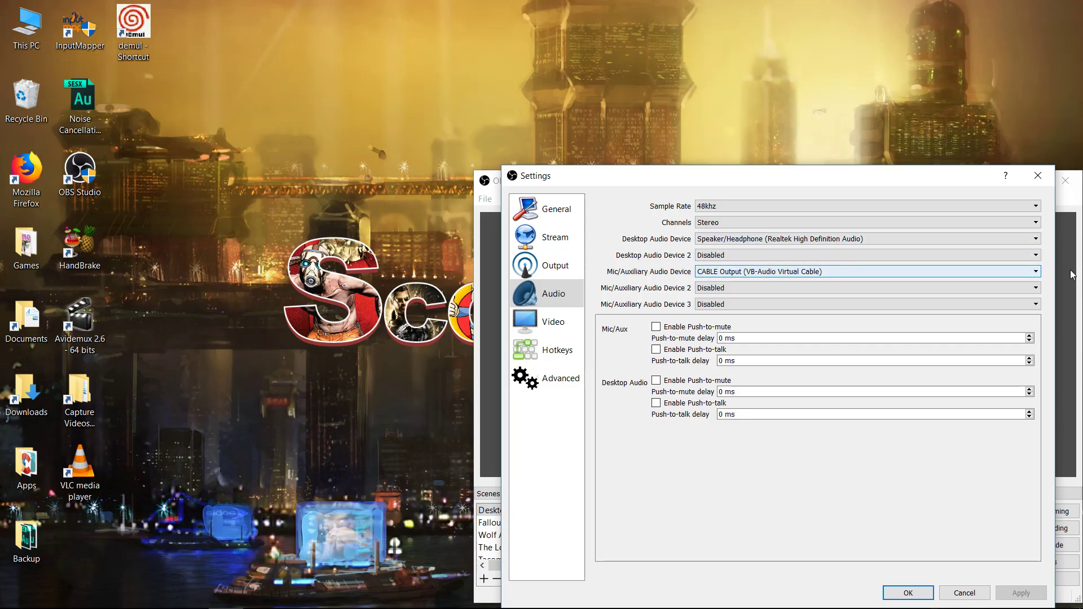
Review the Mic/Auxiliary Audio Device choices and the Video, Hotkeys and Advanced settings, and close the settings without saving
click(1036, 272)
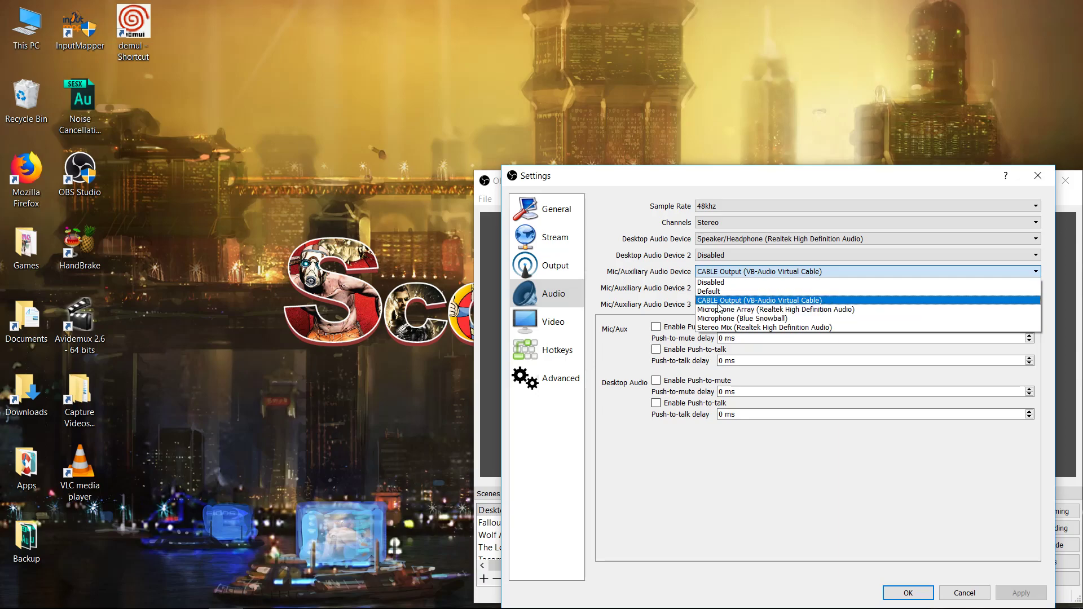
click(646, 285)
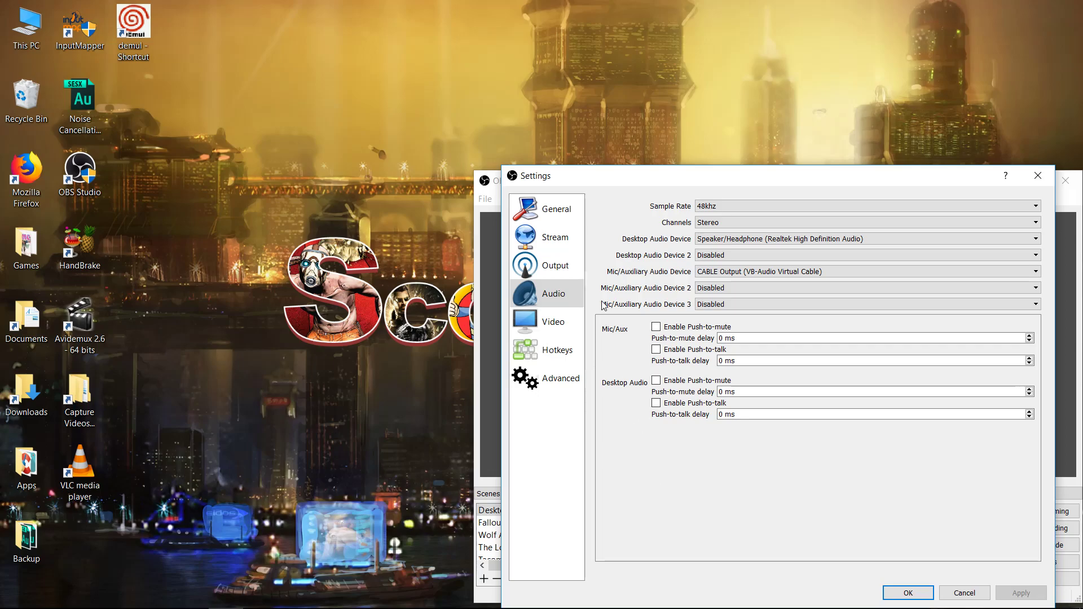
click(548, 326)
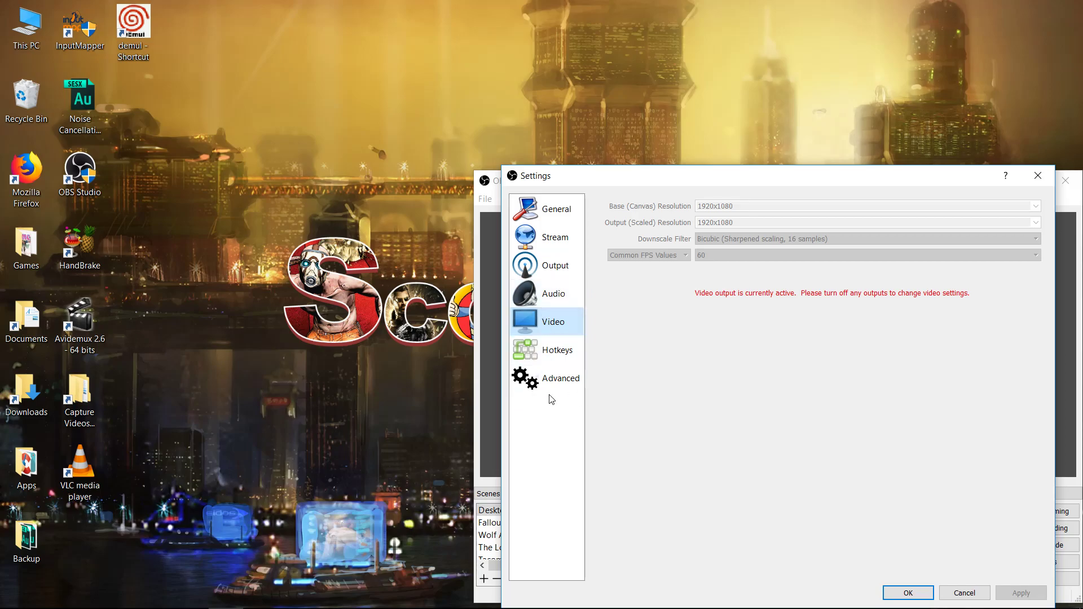
click(543, 354)
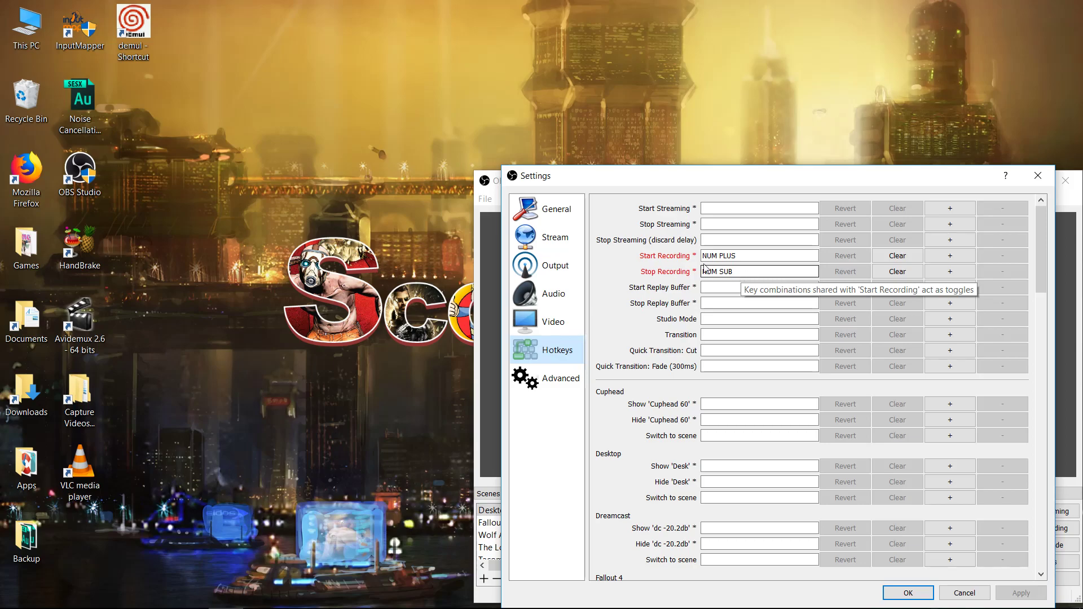
click(546, 384)
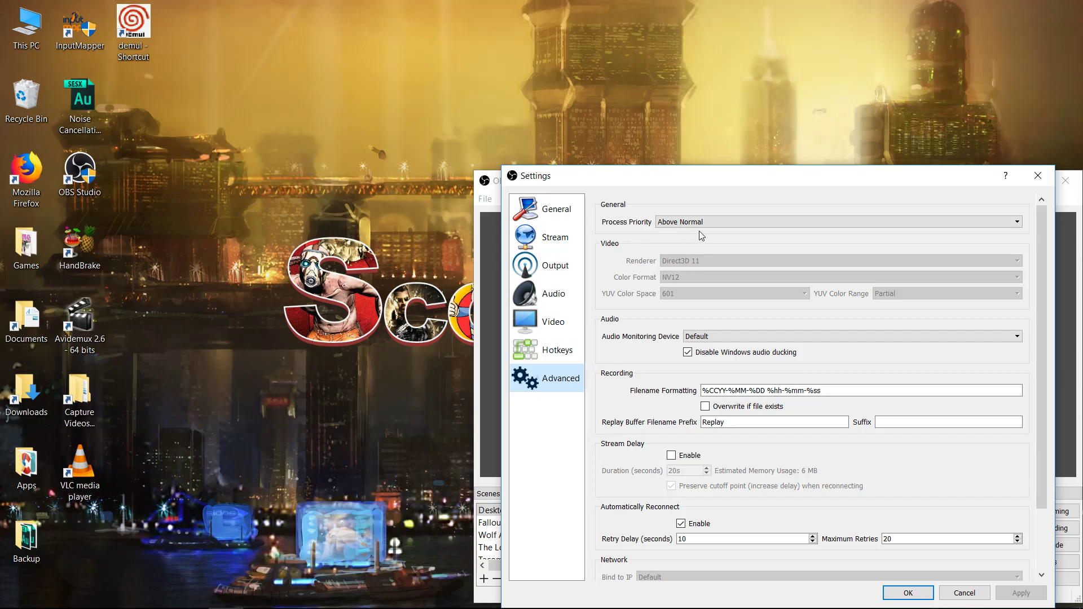
click(952, 592)
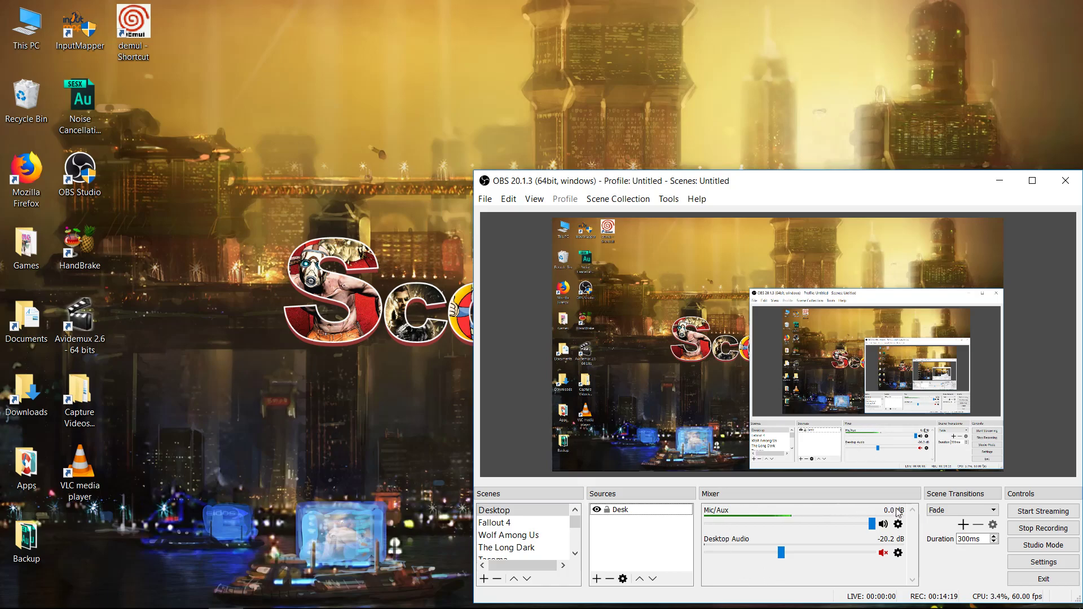
Open the mixer's Advanced Audio Properties, review the track assignments for Mic/Aux and Desktop Audio, and close them
right_click(832, 570)
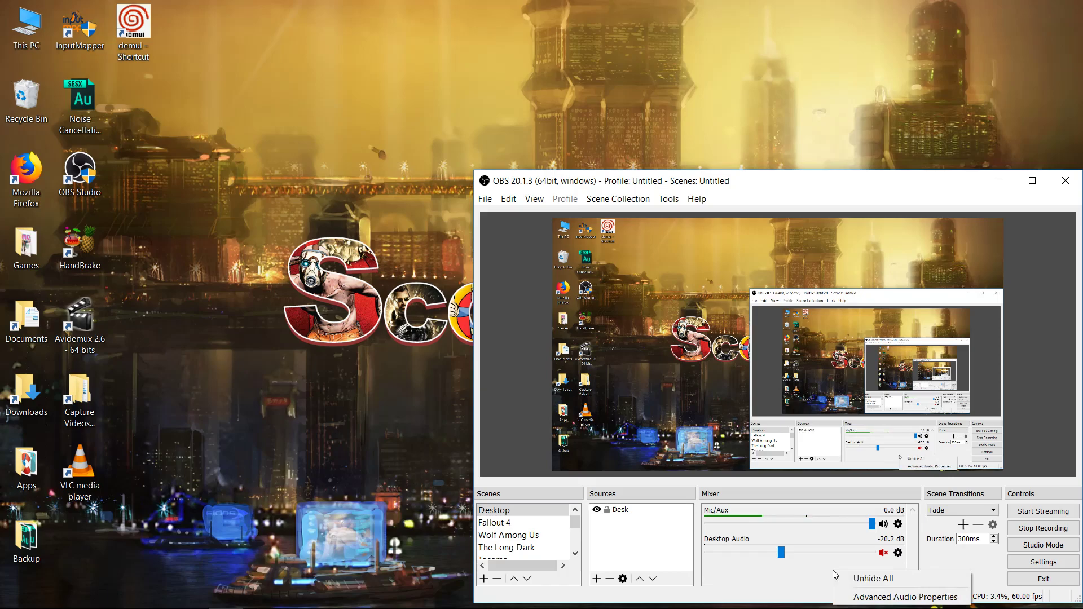
click(864, 599)
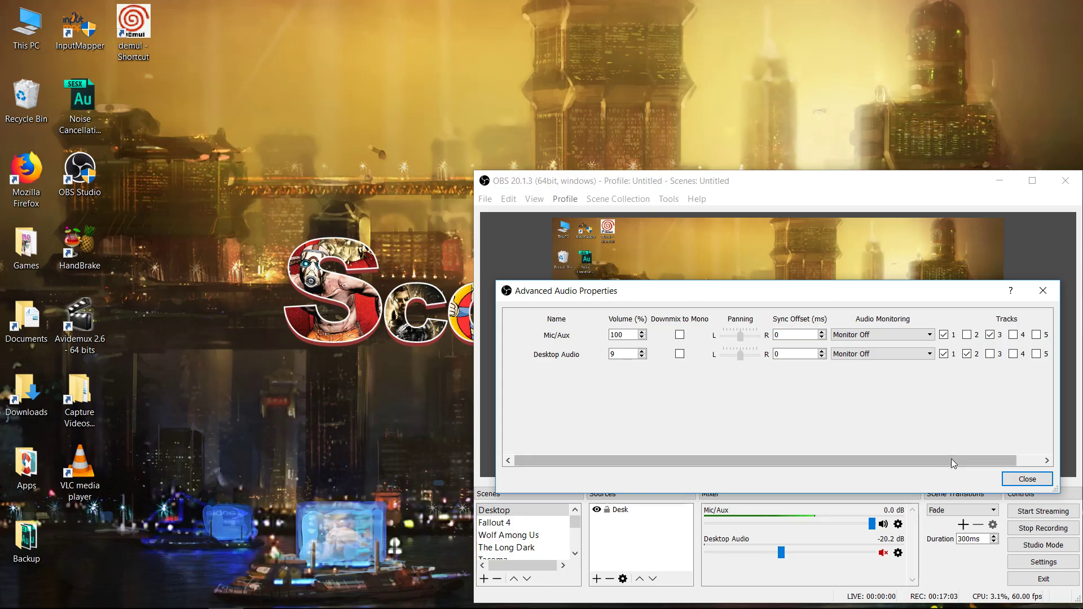
click(1027, 479)
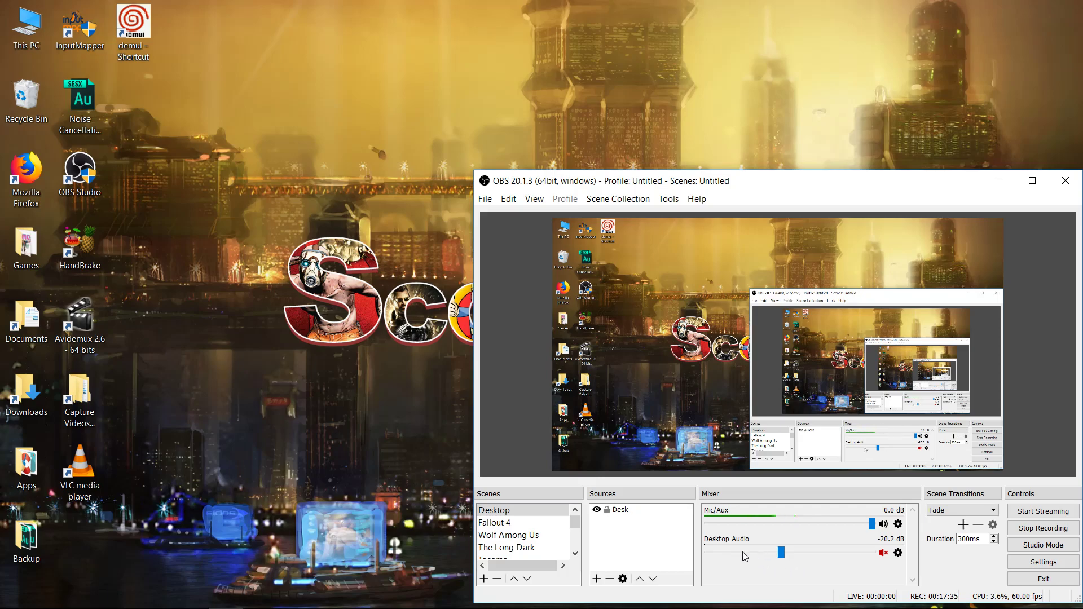
Open the Mic/Aux filters, review the Noise Gate thresholds and its attack, hold and release times, and close the filters
click(898, 525)
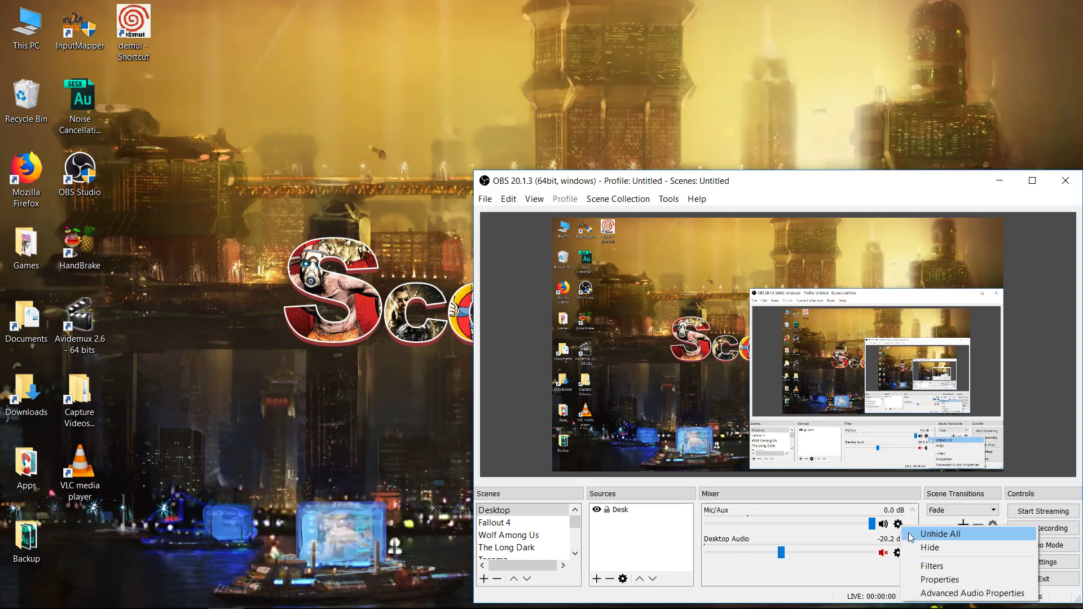
click(931, 566)
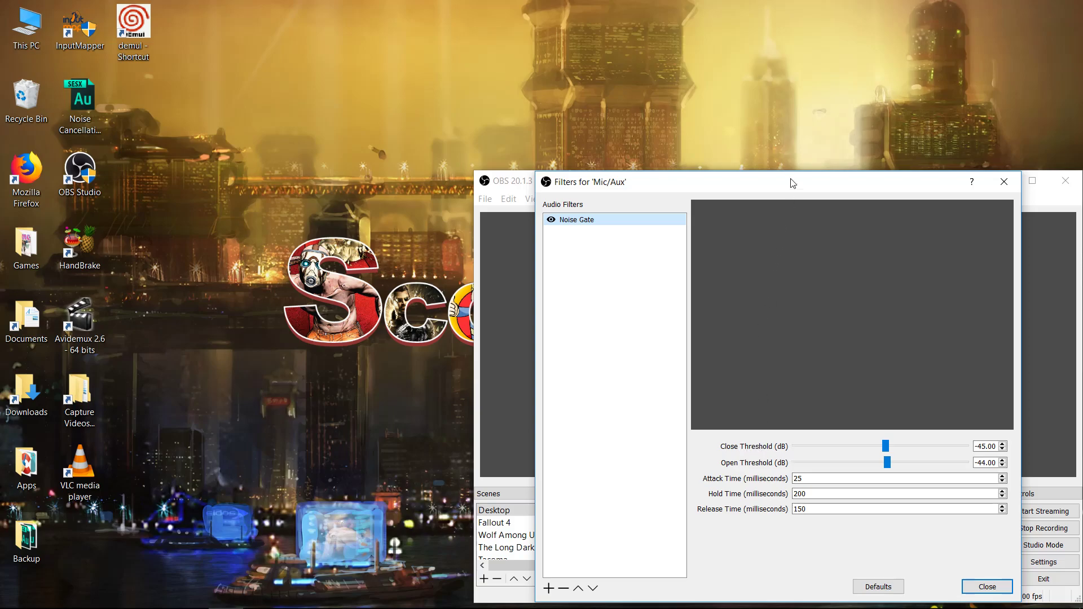
drag(790, 181, 418, 109)
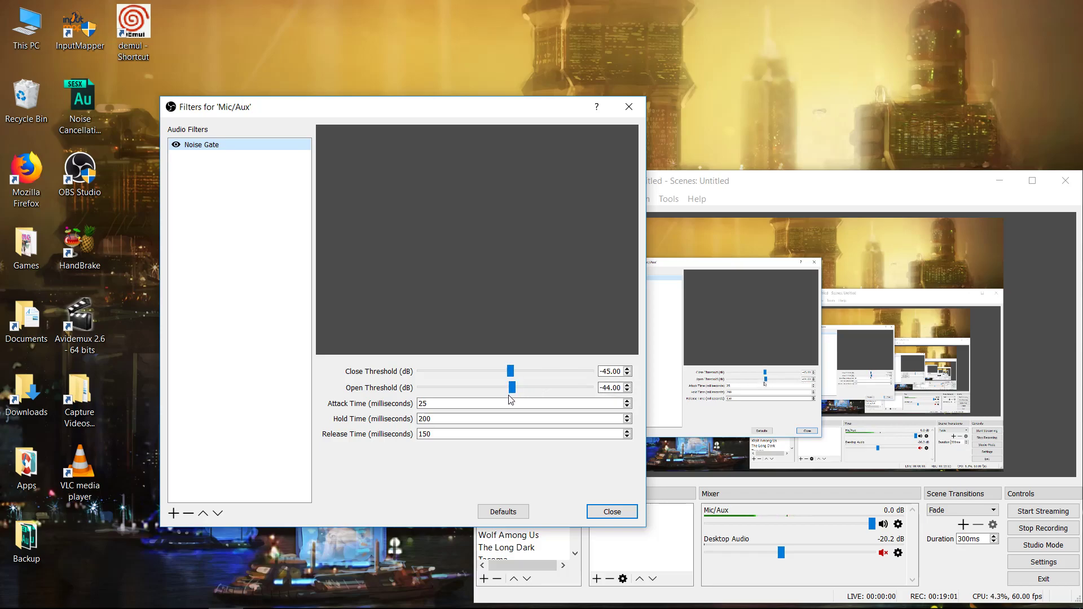
click(622, 513)
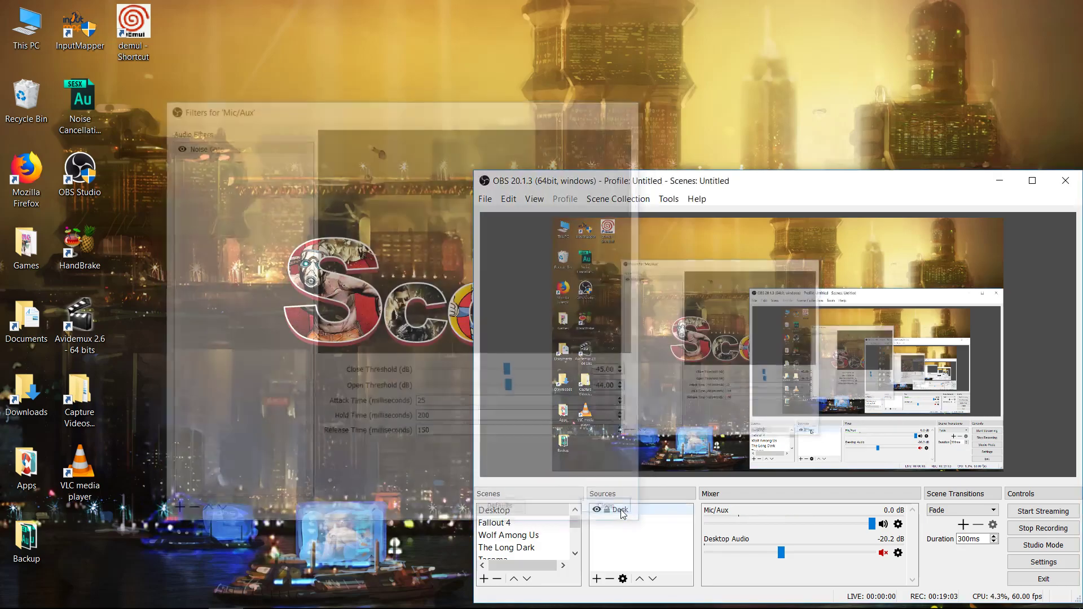